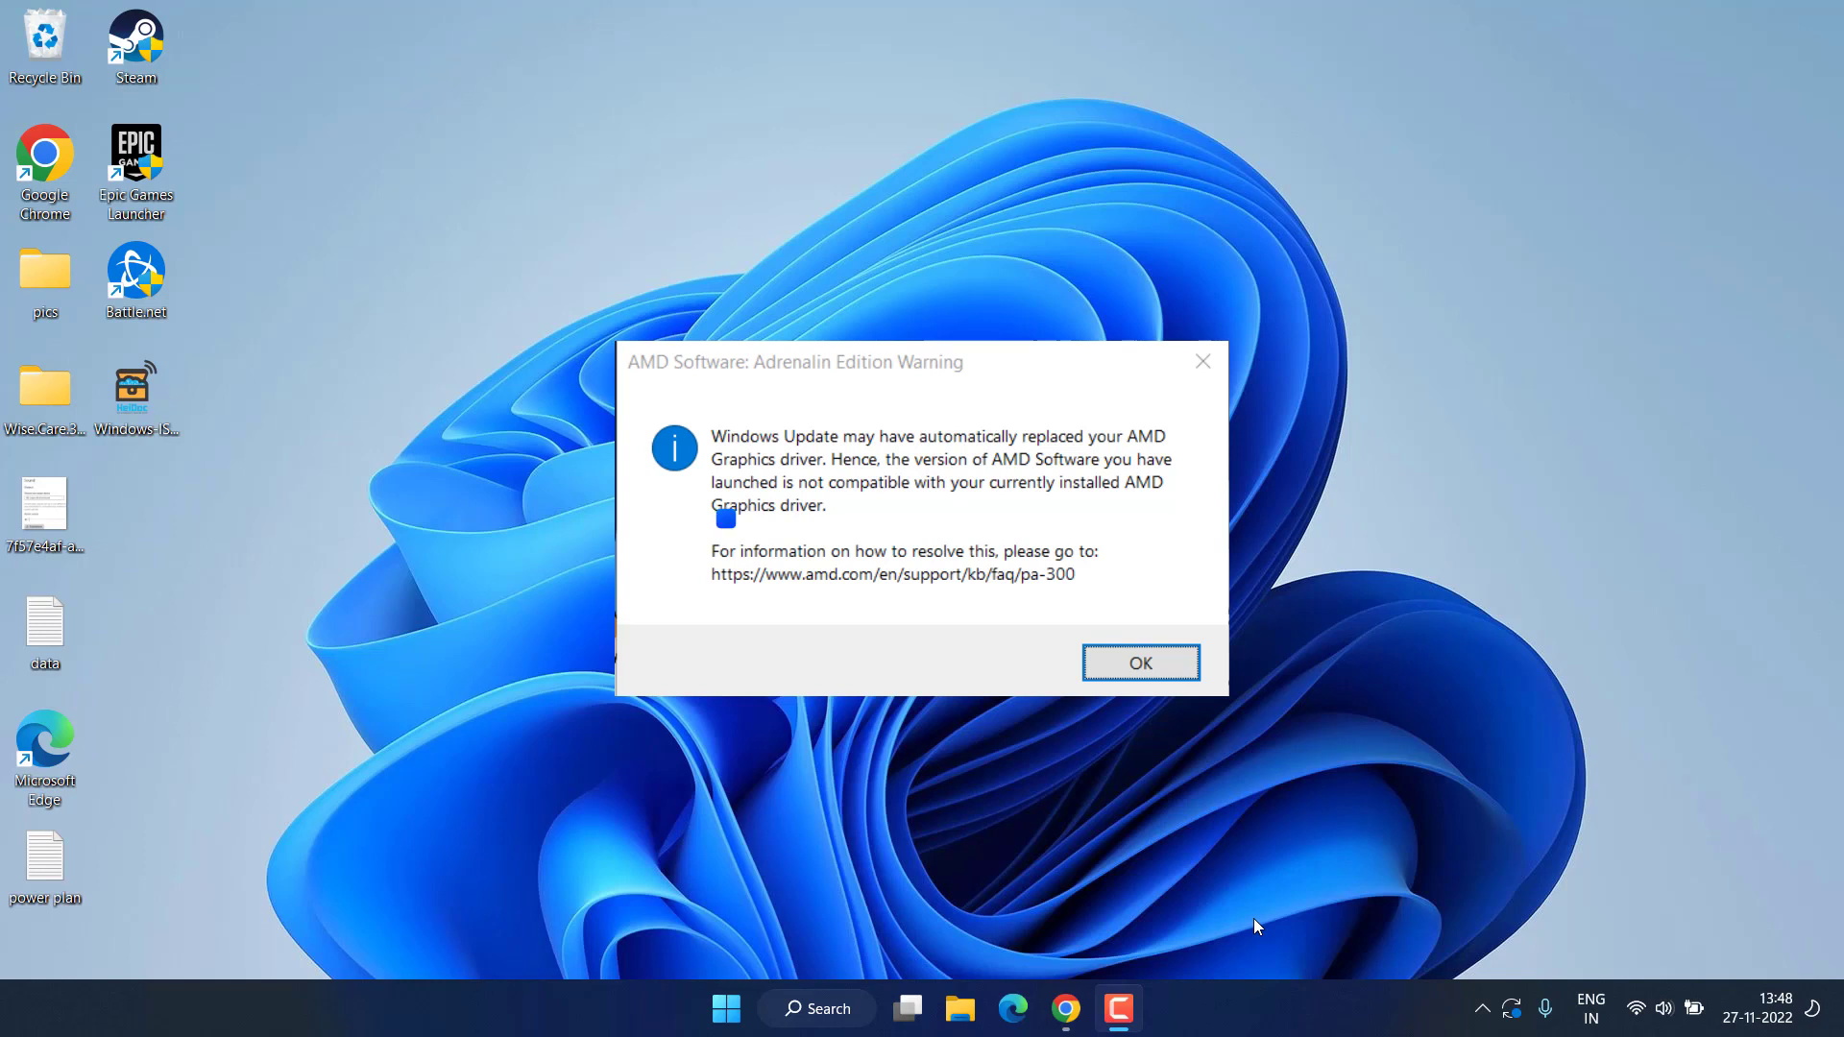
Step: Dismiss the AMD Software: Adrenalin Edition incompatible-driver warning with Enter
key("Return")
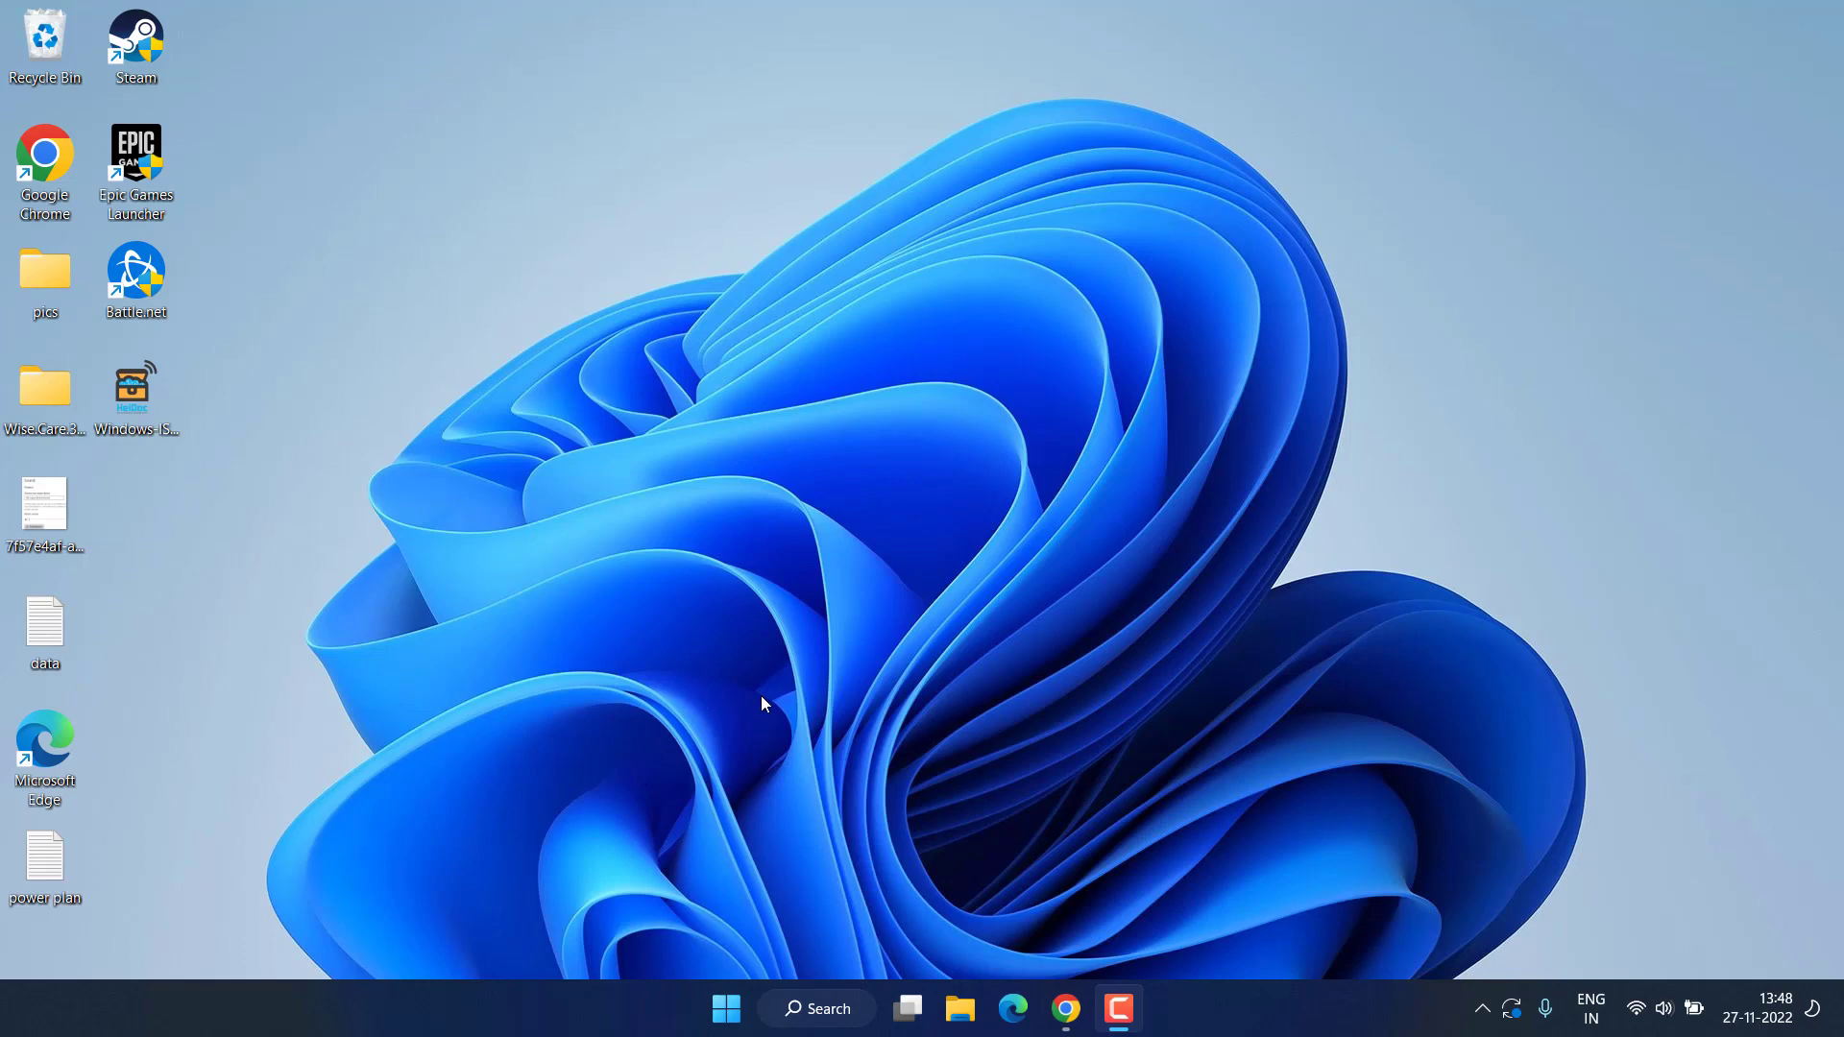
Step: Set Device Installation Settings to No for manufacturers' apps and icons, save, and close System Properties
left_click(728, 1007)
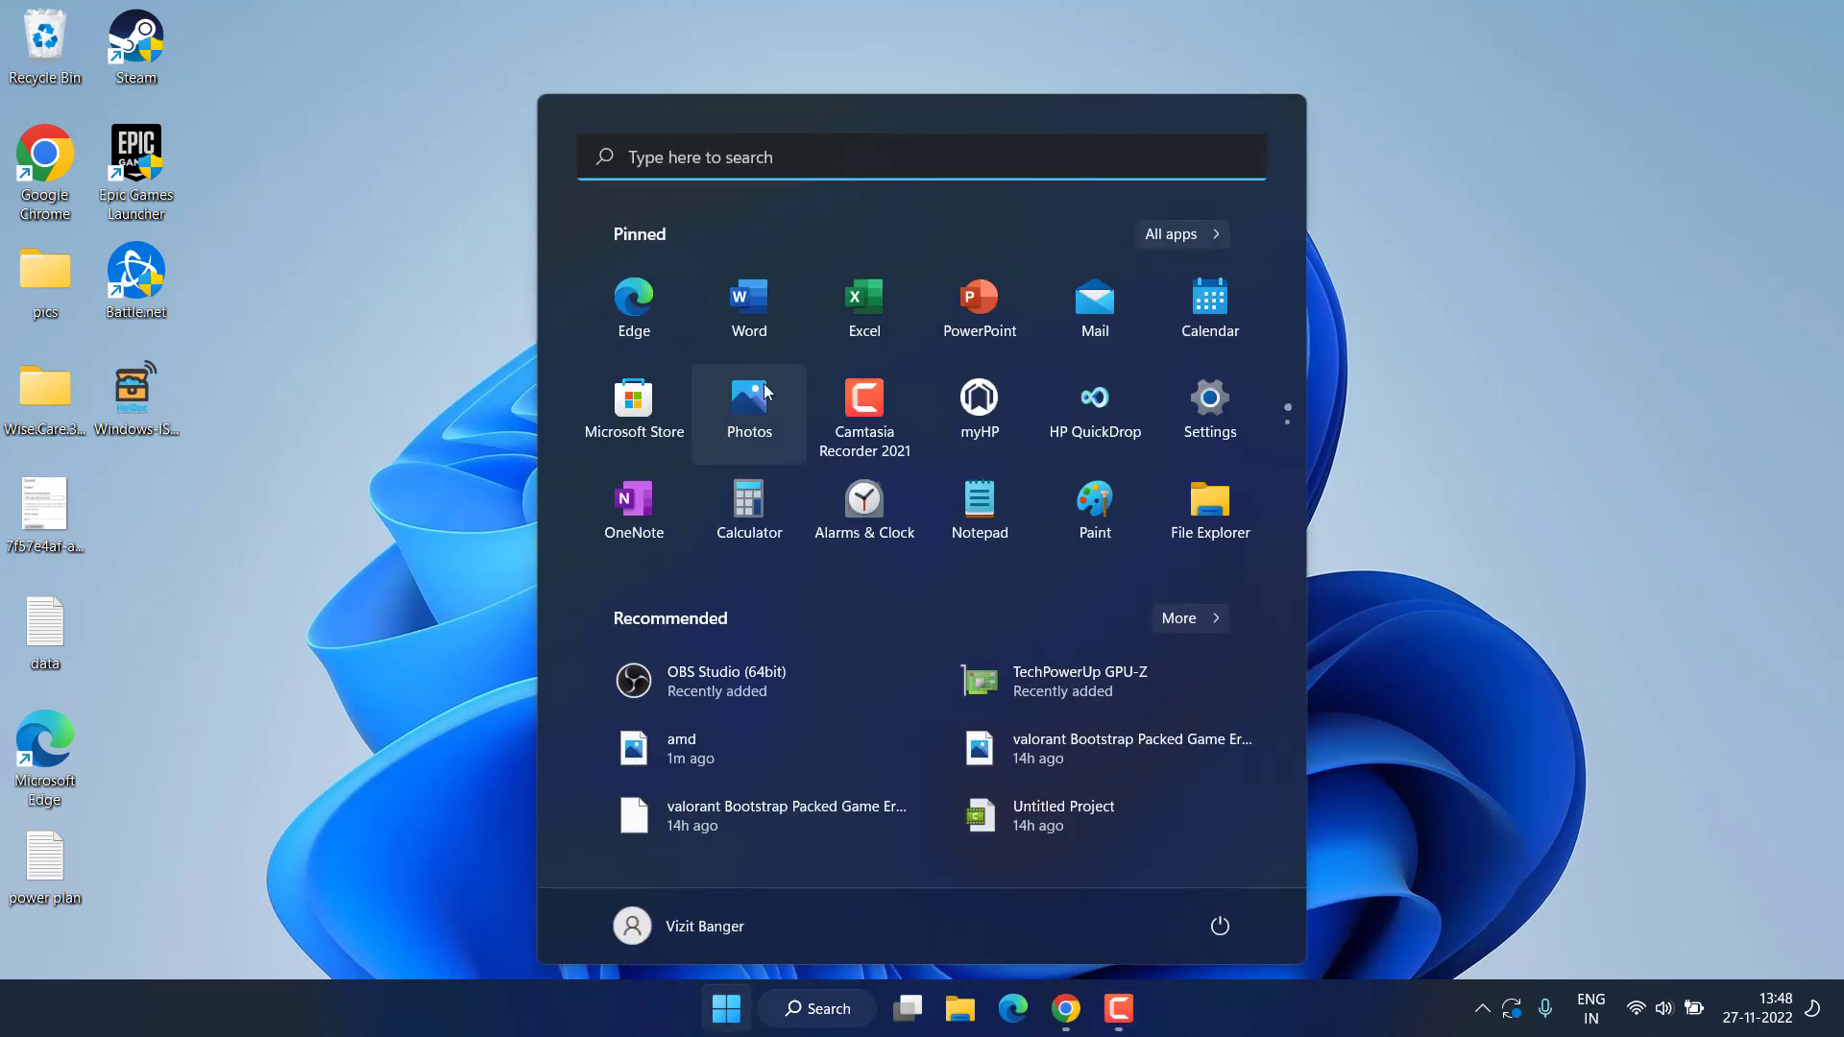
type("advanced")
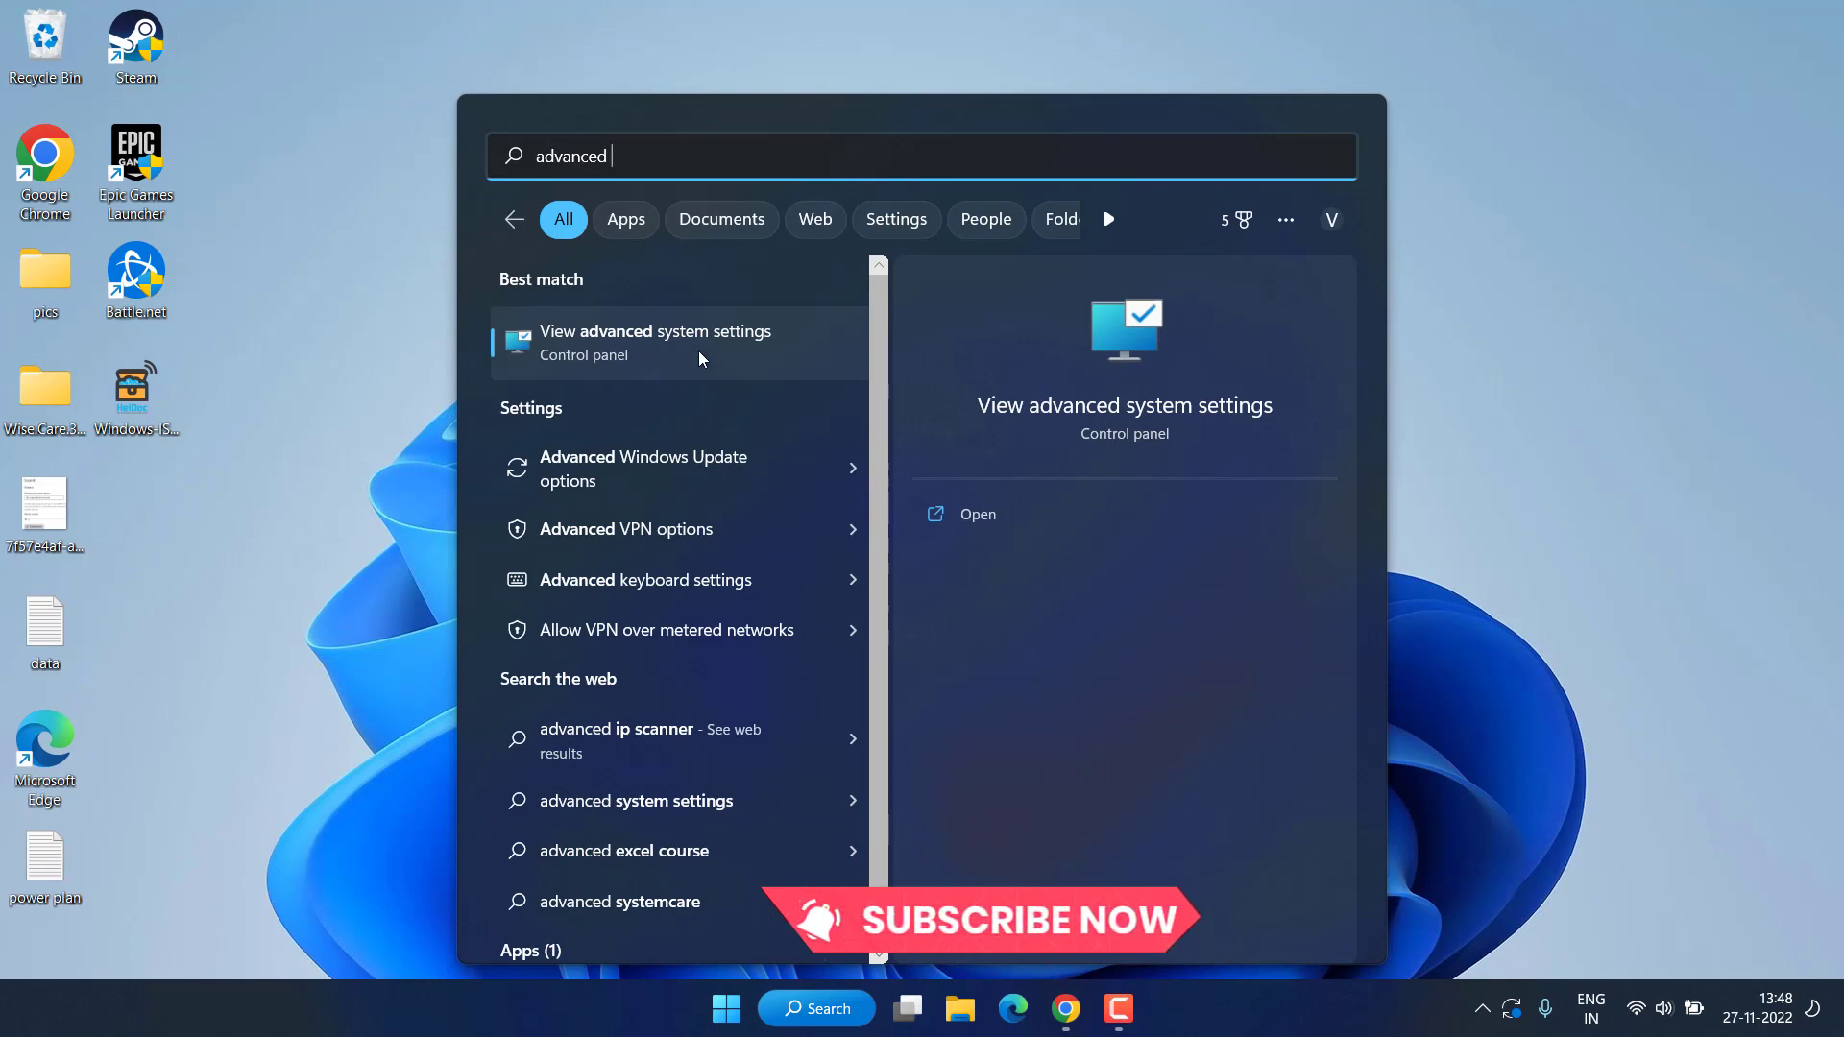
left_click(700, 350)
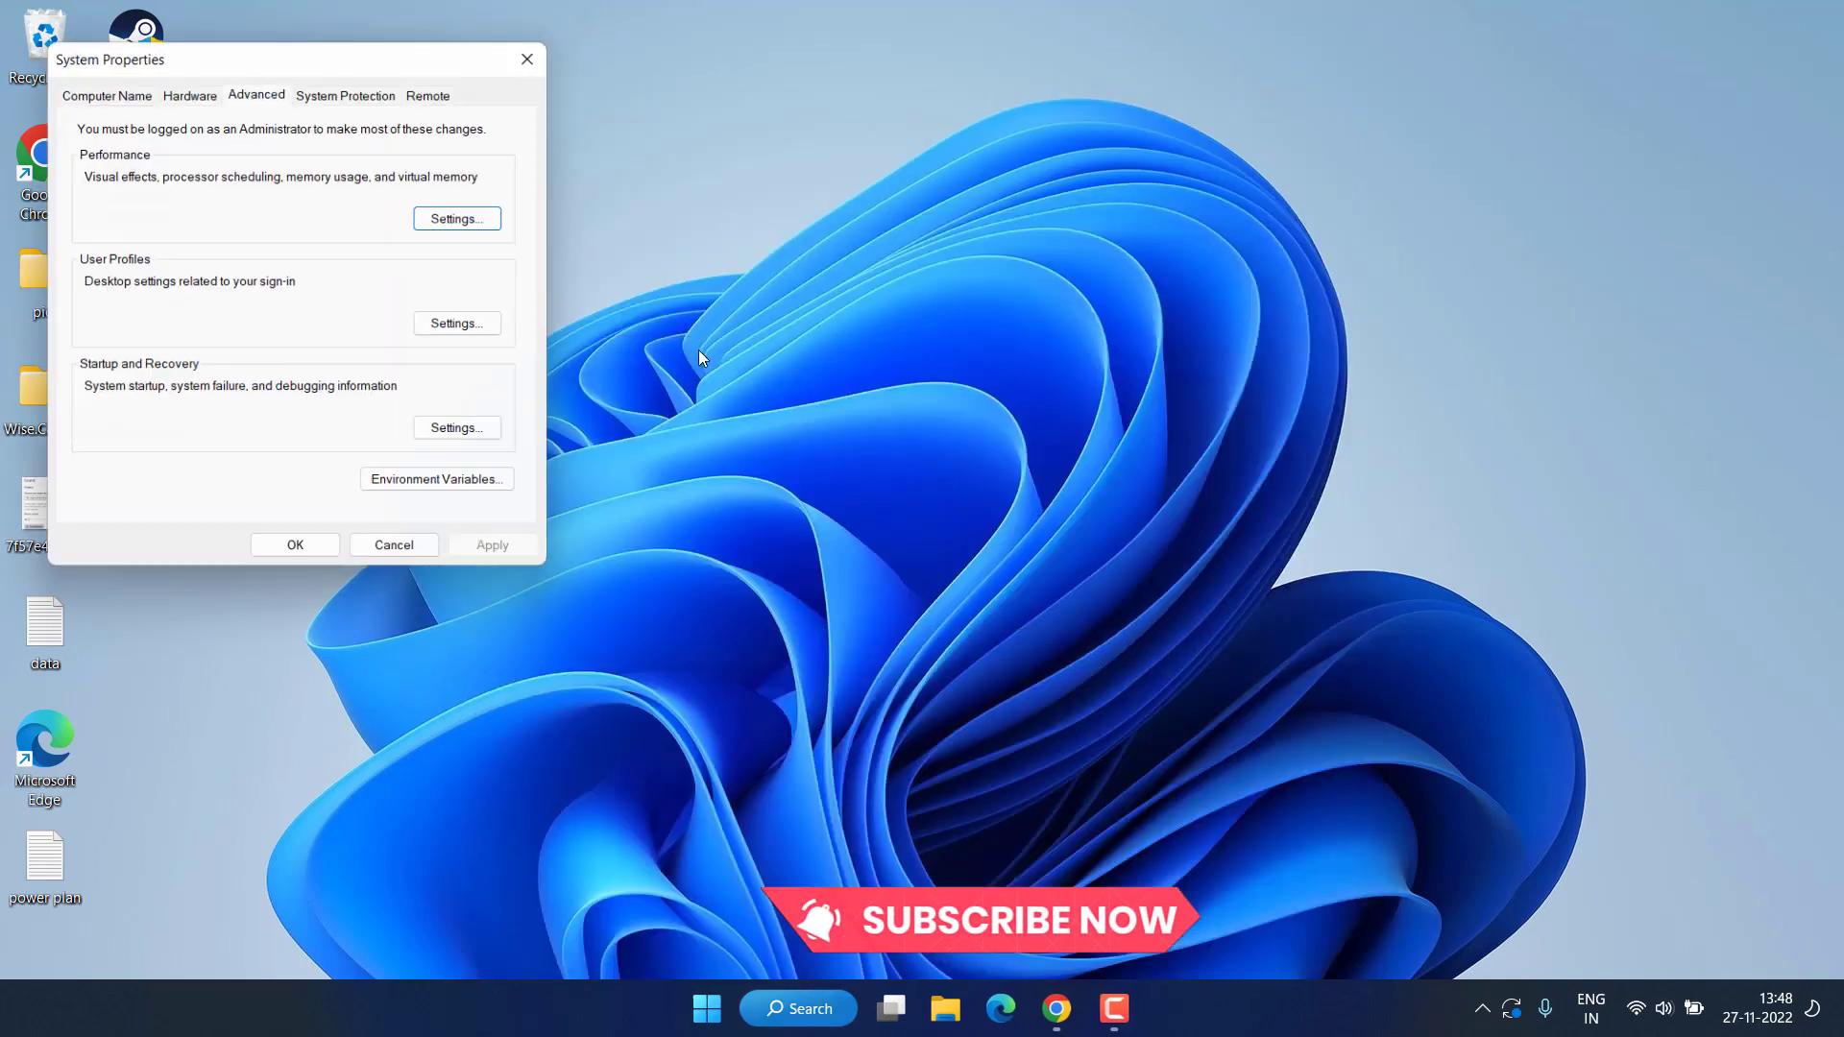
left_click(188, 87)
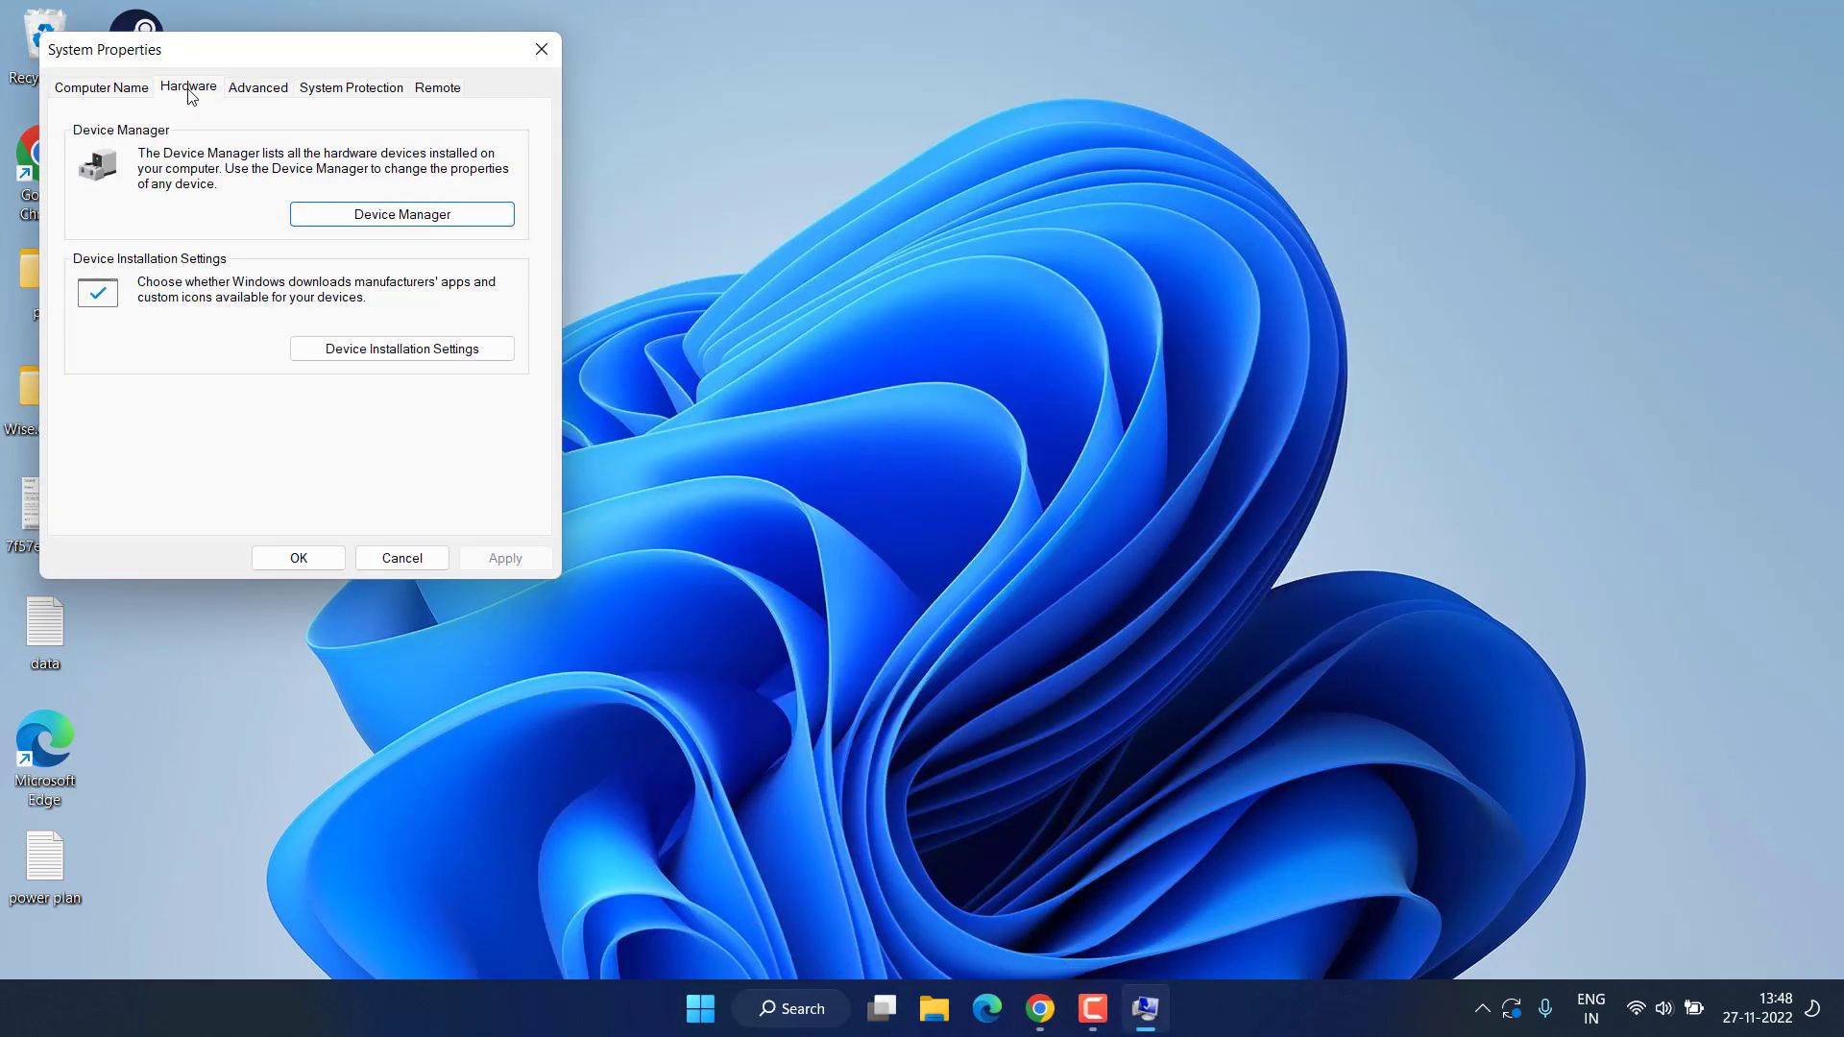
left_click(401, 349)
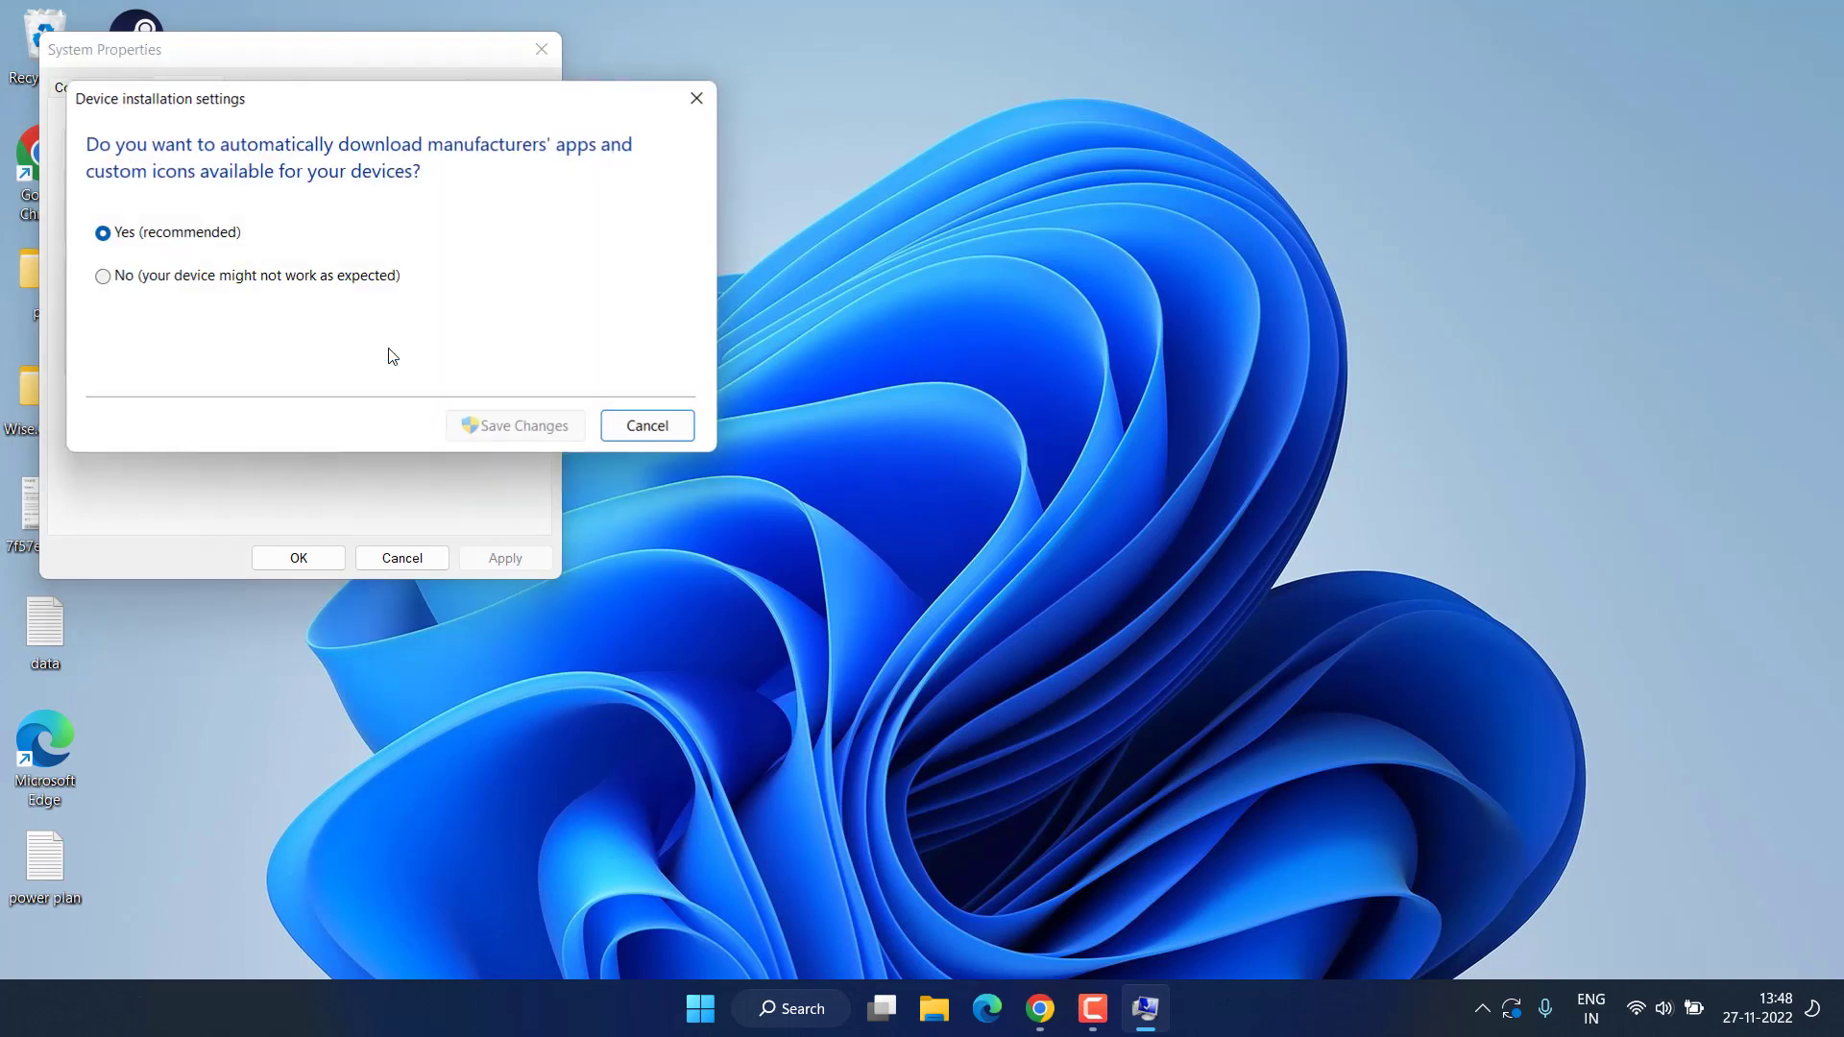
left_click(168, 277)
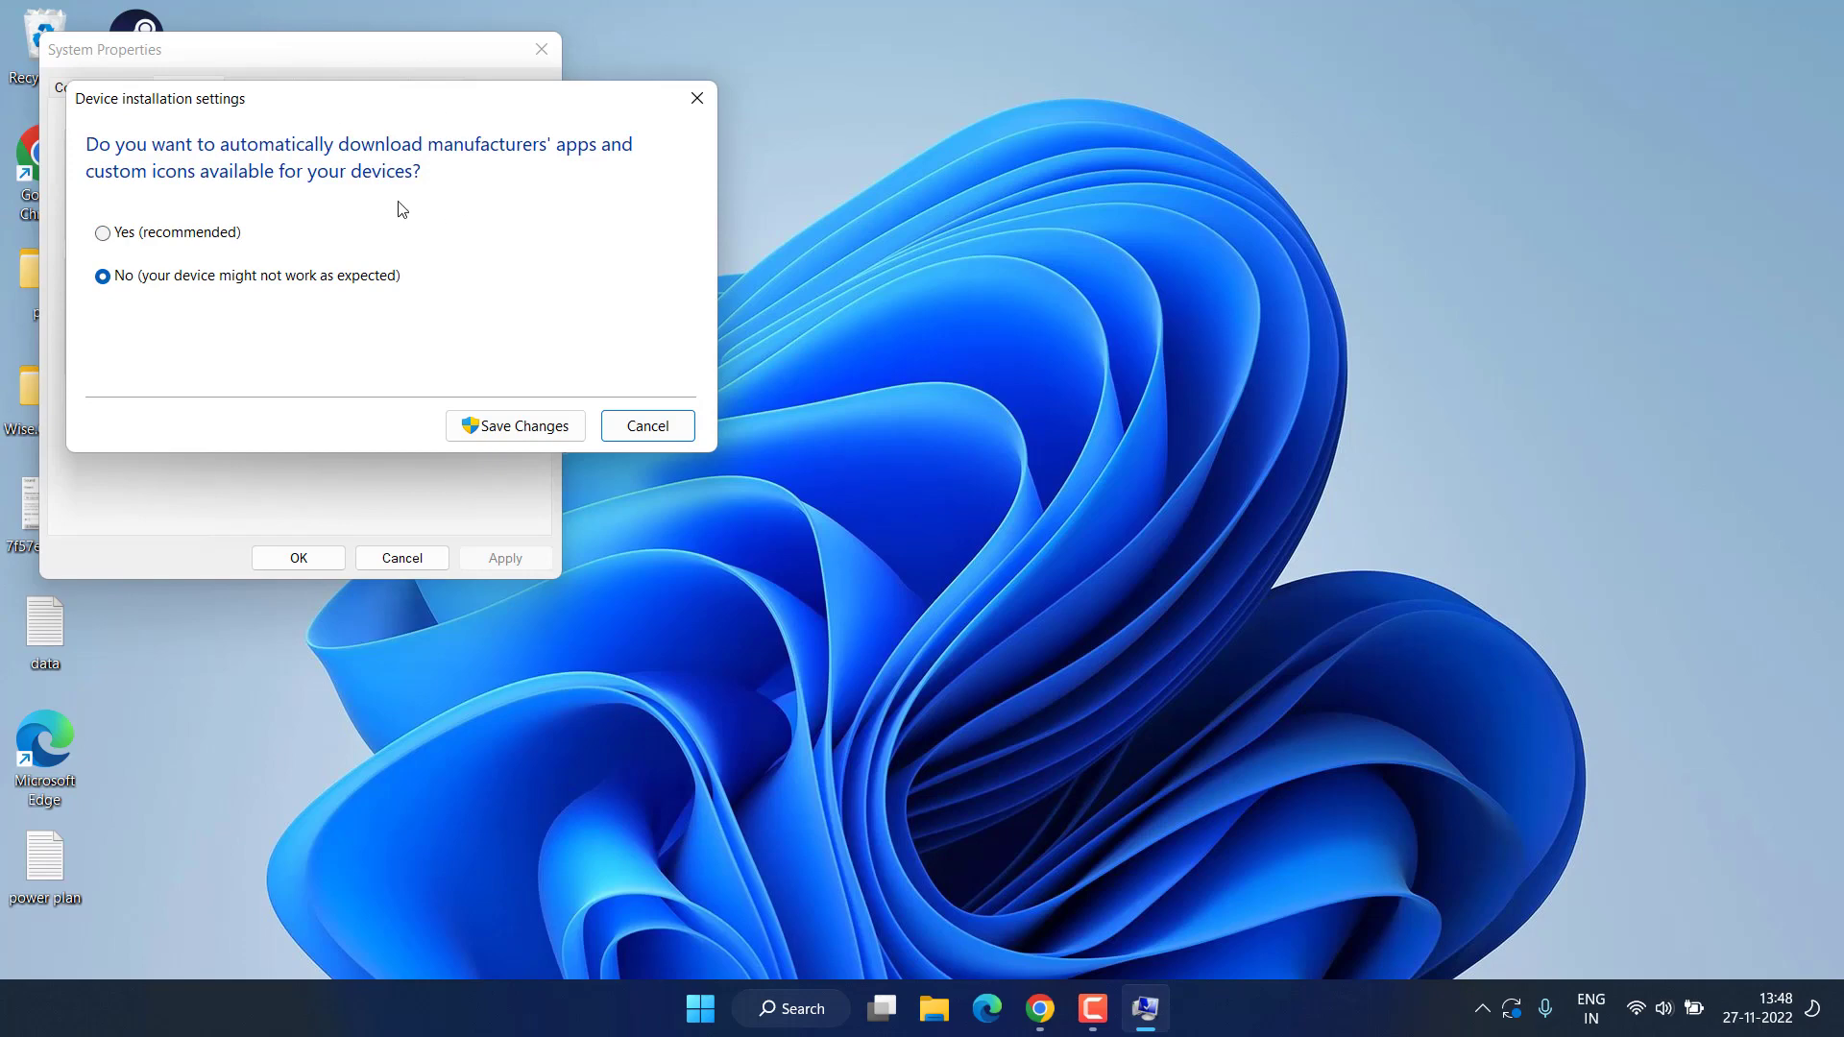
left_click(545, 436)
left_click(324, 562)
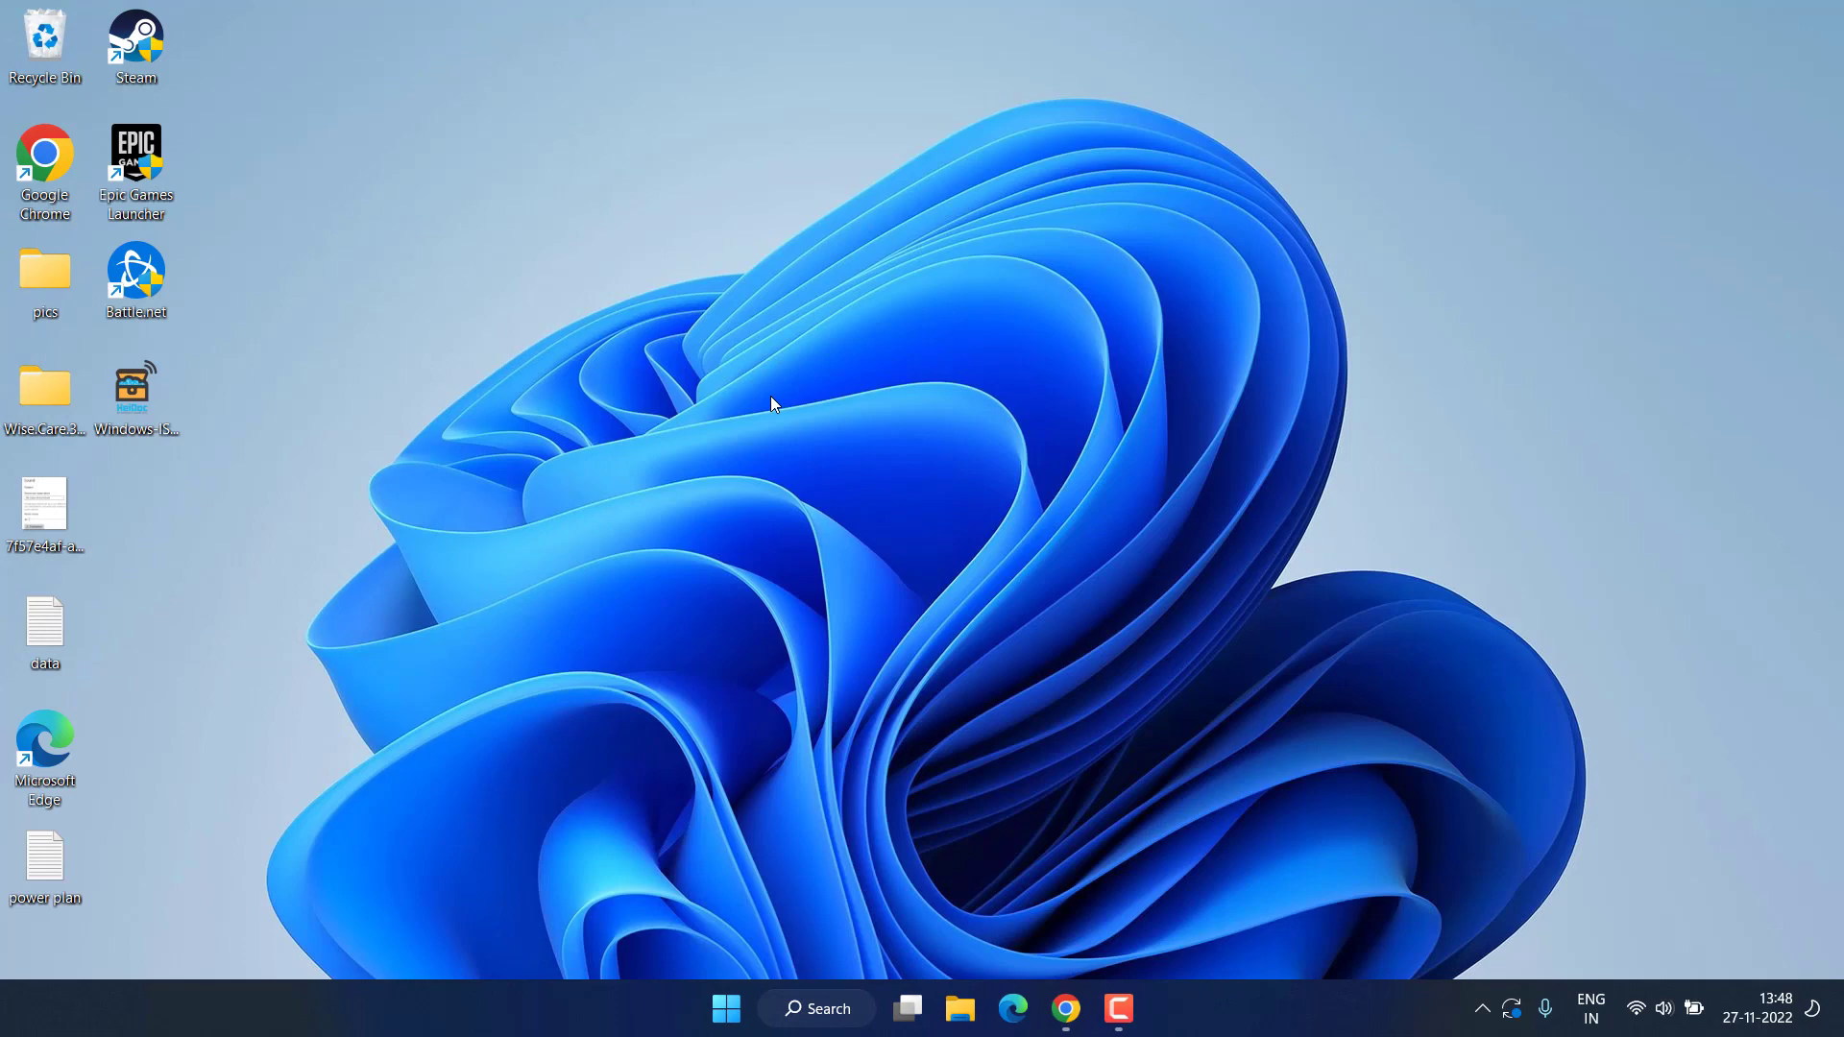
Step: Download the DDU zip from Guru3D's EU Netherlands mirror and save it into pics
left_click(1065, 1007)
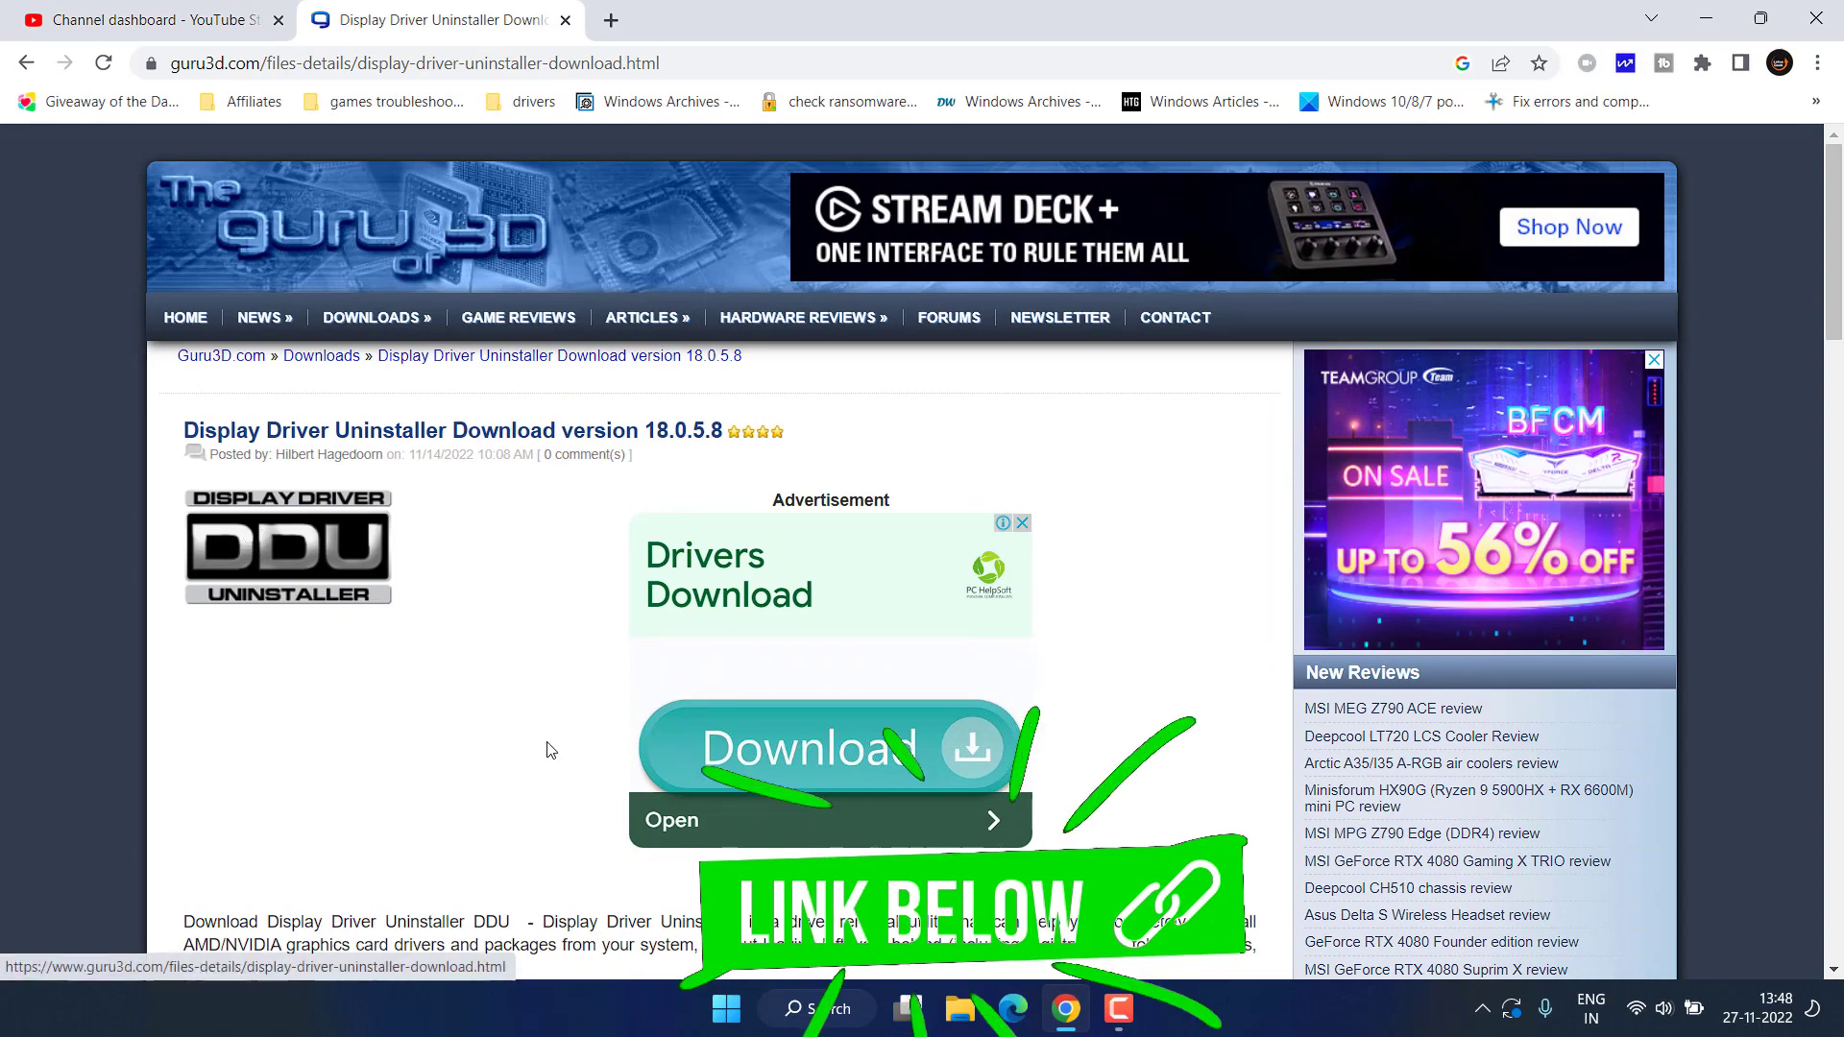
scroll(570, 670, "down", 3)
scroll(589, 606, "down", 8)
scroll(590, 605, "down", 4)
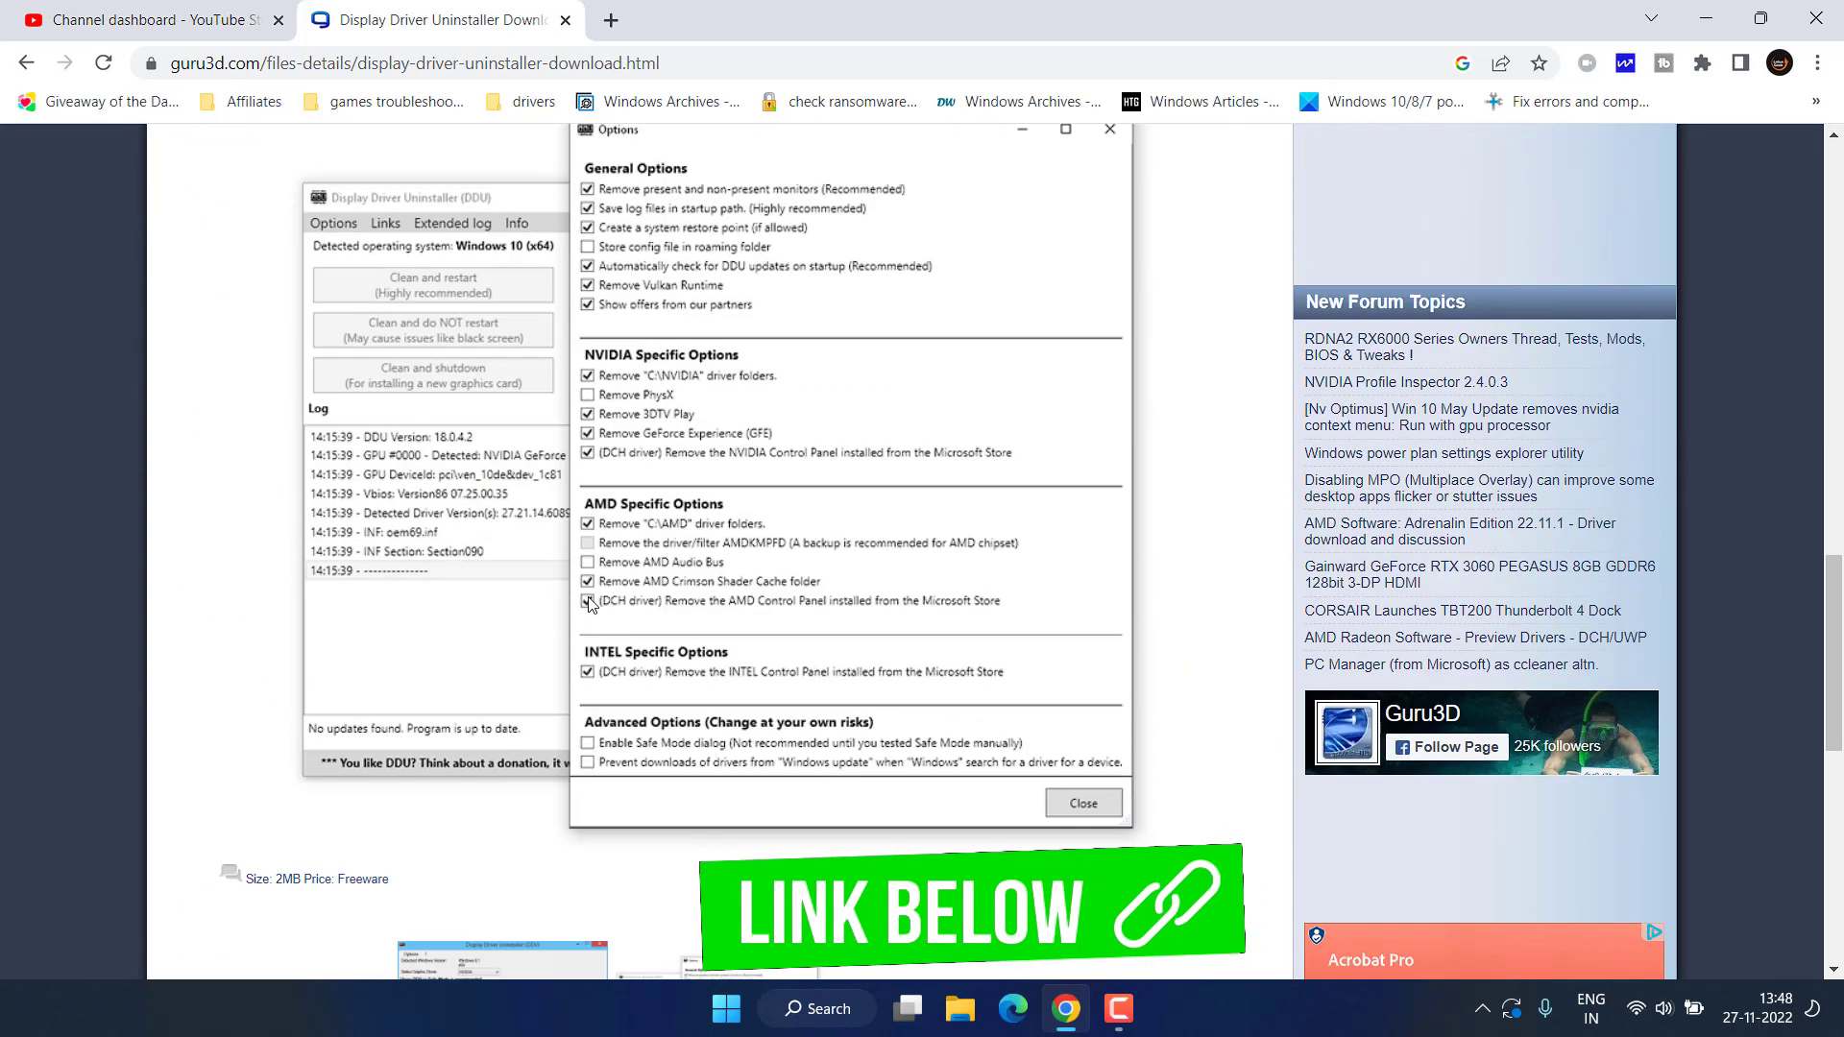
scroll(590, 605, "down", 8)
scroll(590, 605, "down", 2)
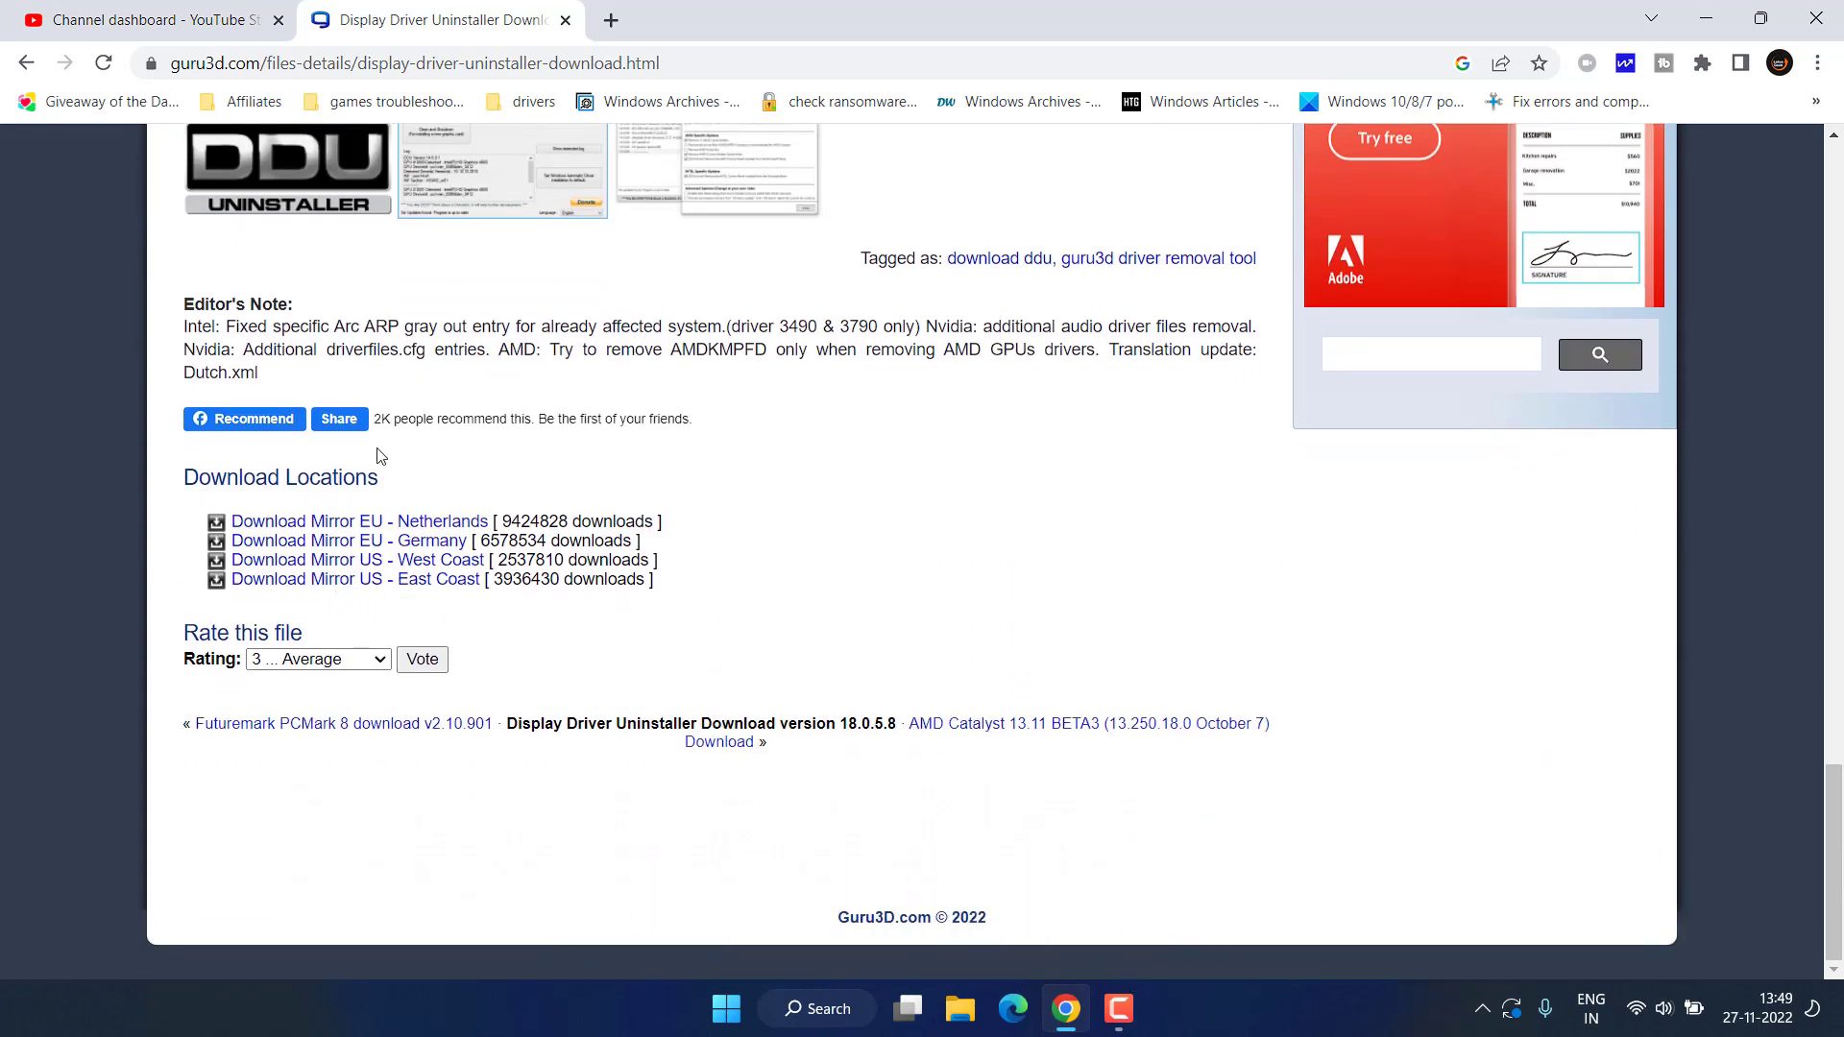
left_click(376, 522)
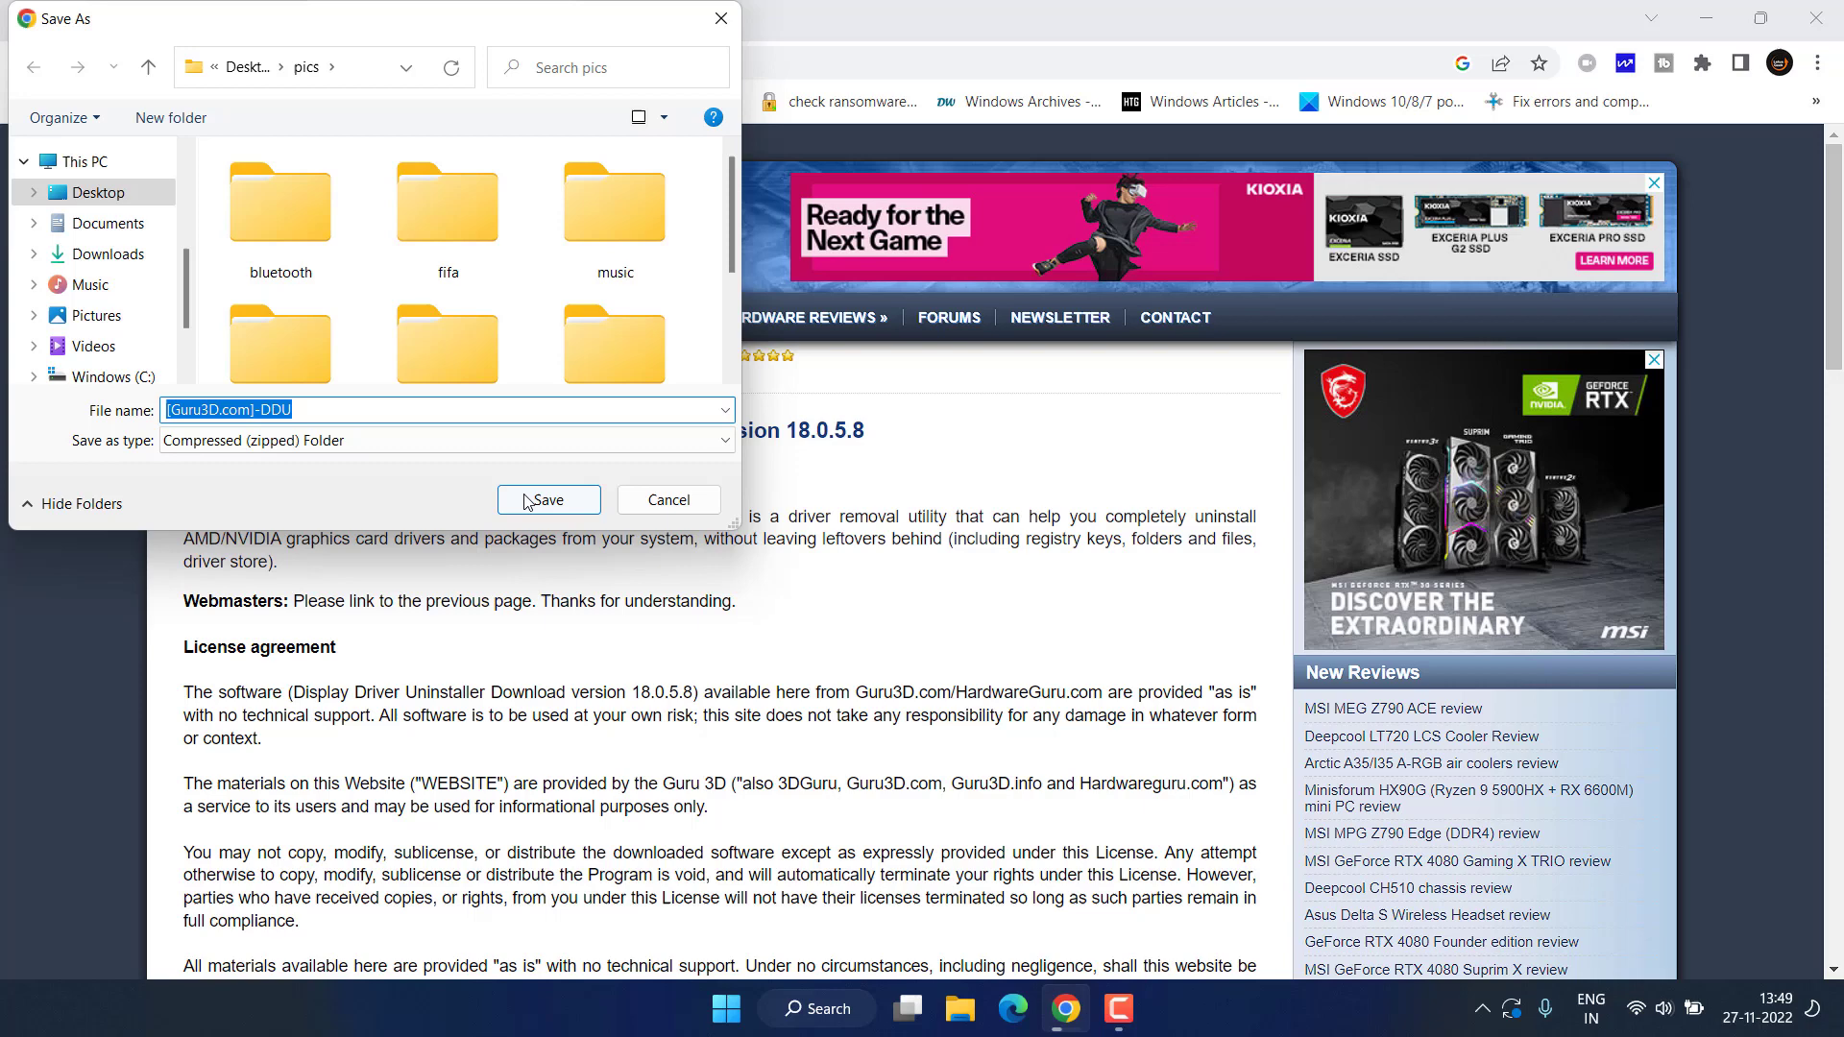
left_click(546, 500)
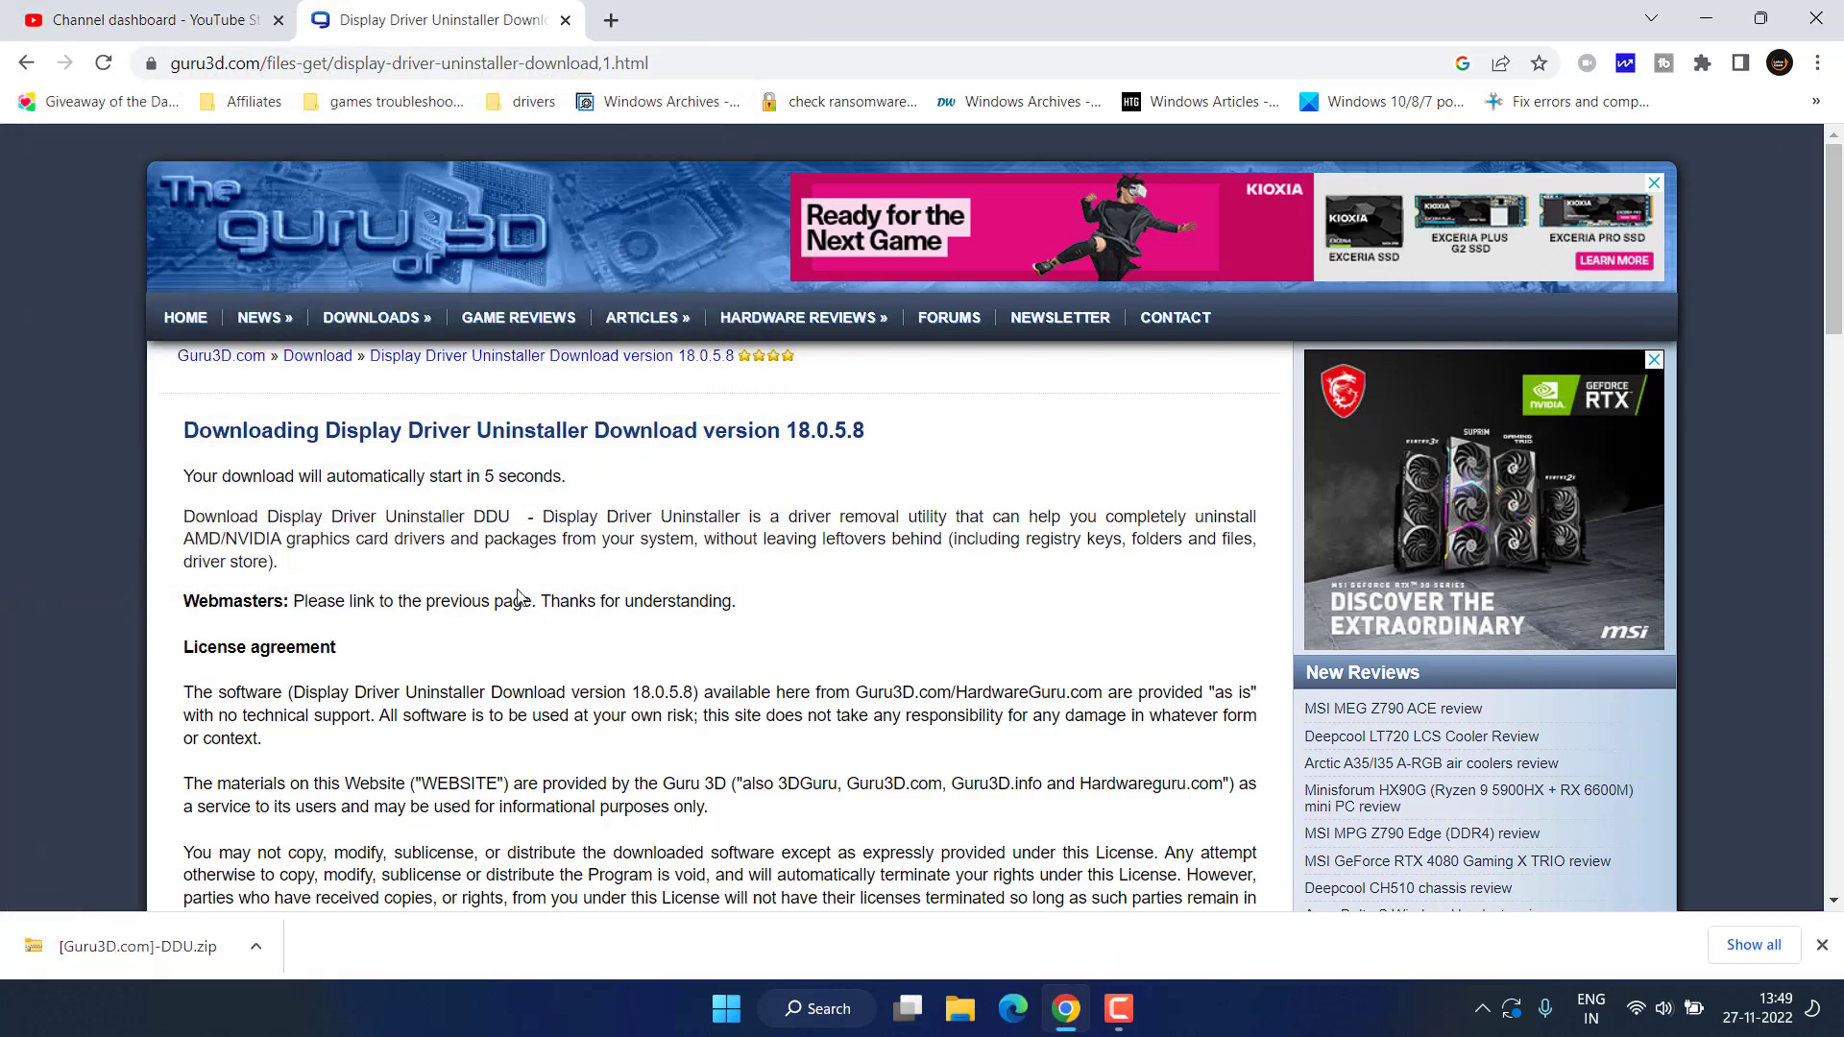
left_click(256, 945)
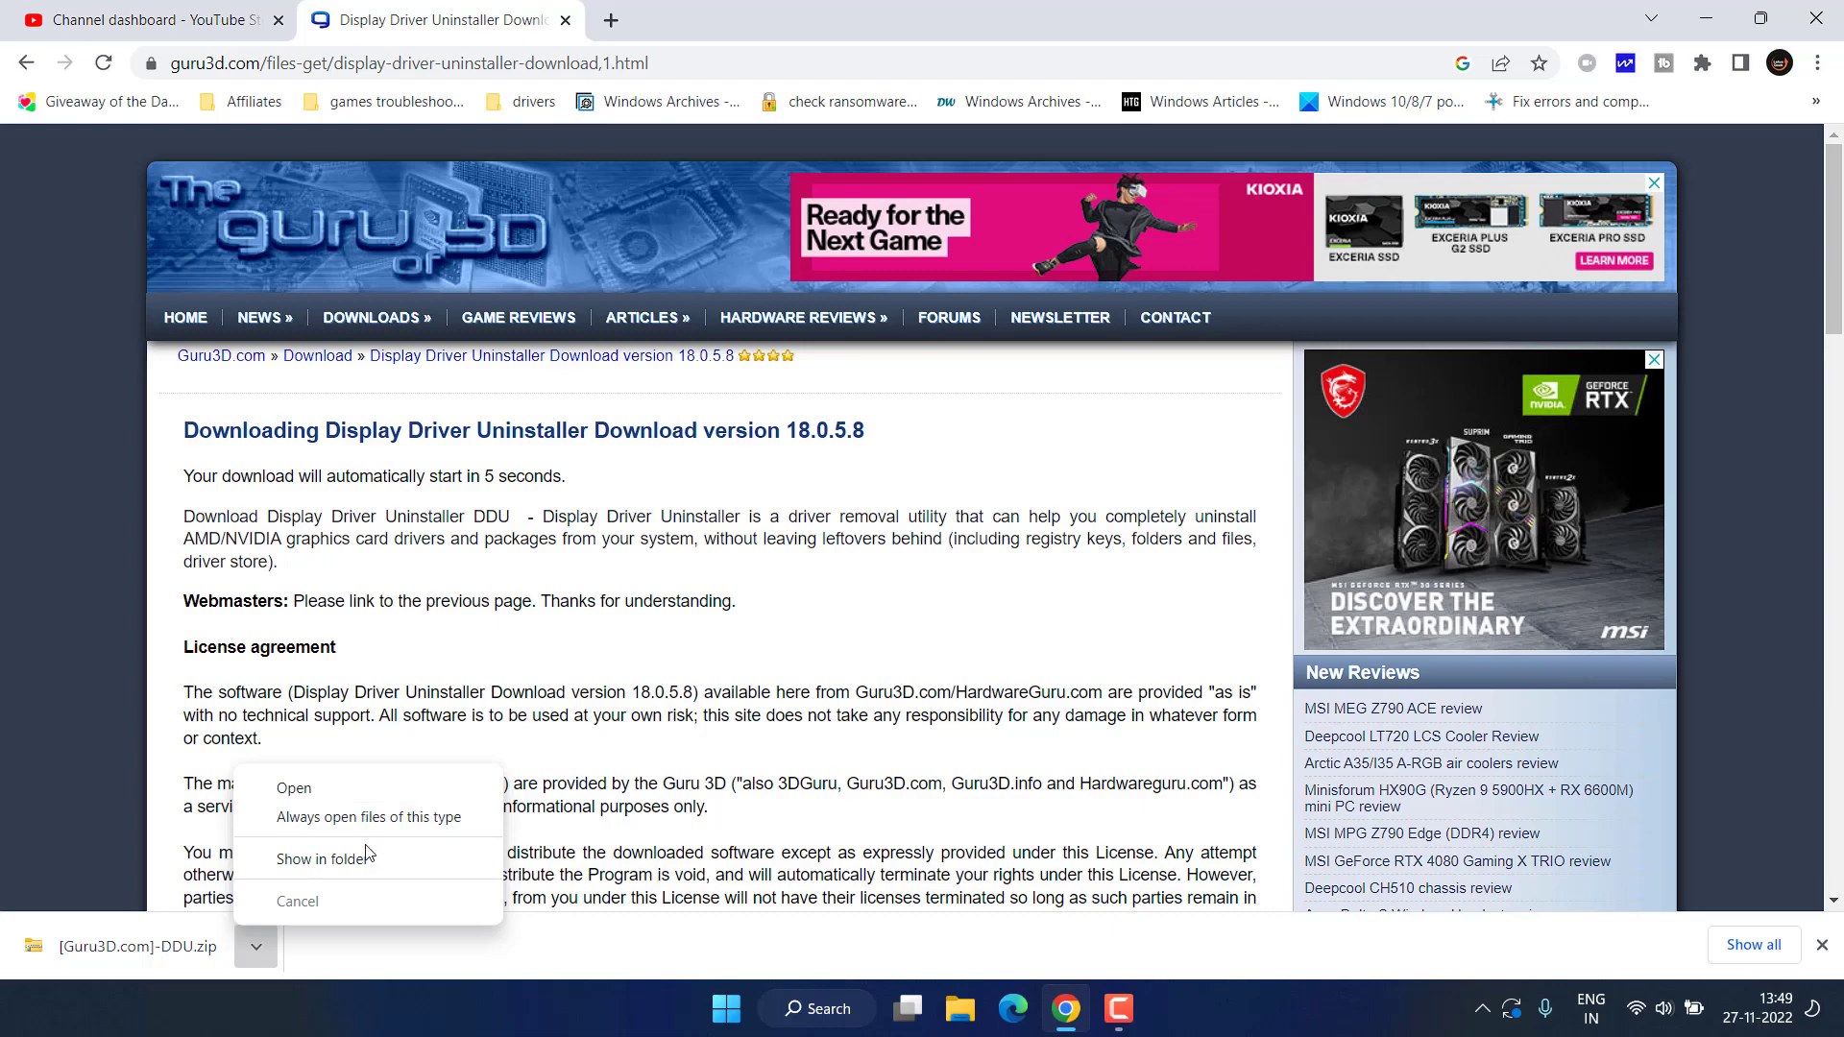
Step: Open the downloaded DDU zip and move both of its items onto the desktop
left_click(322, 859)
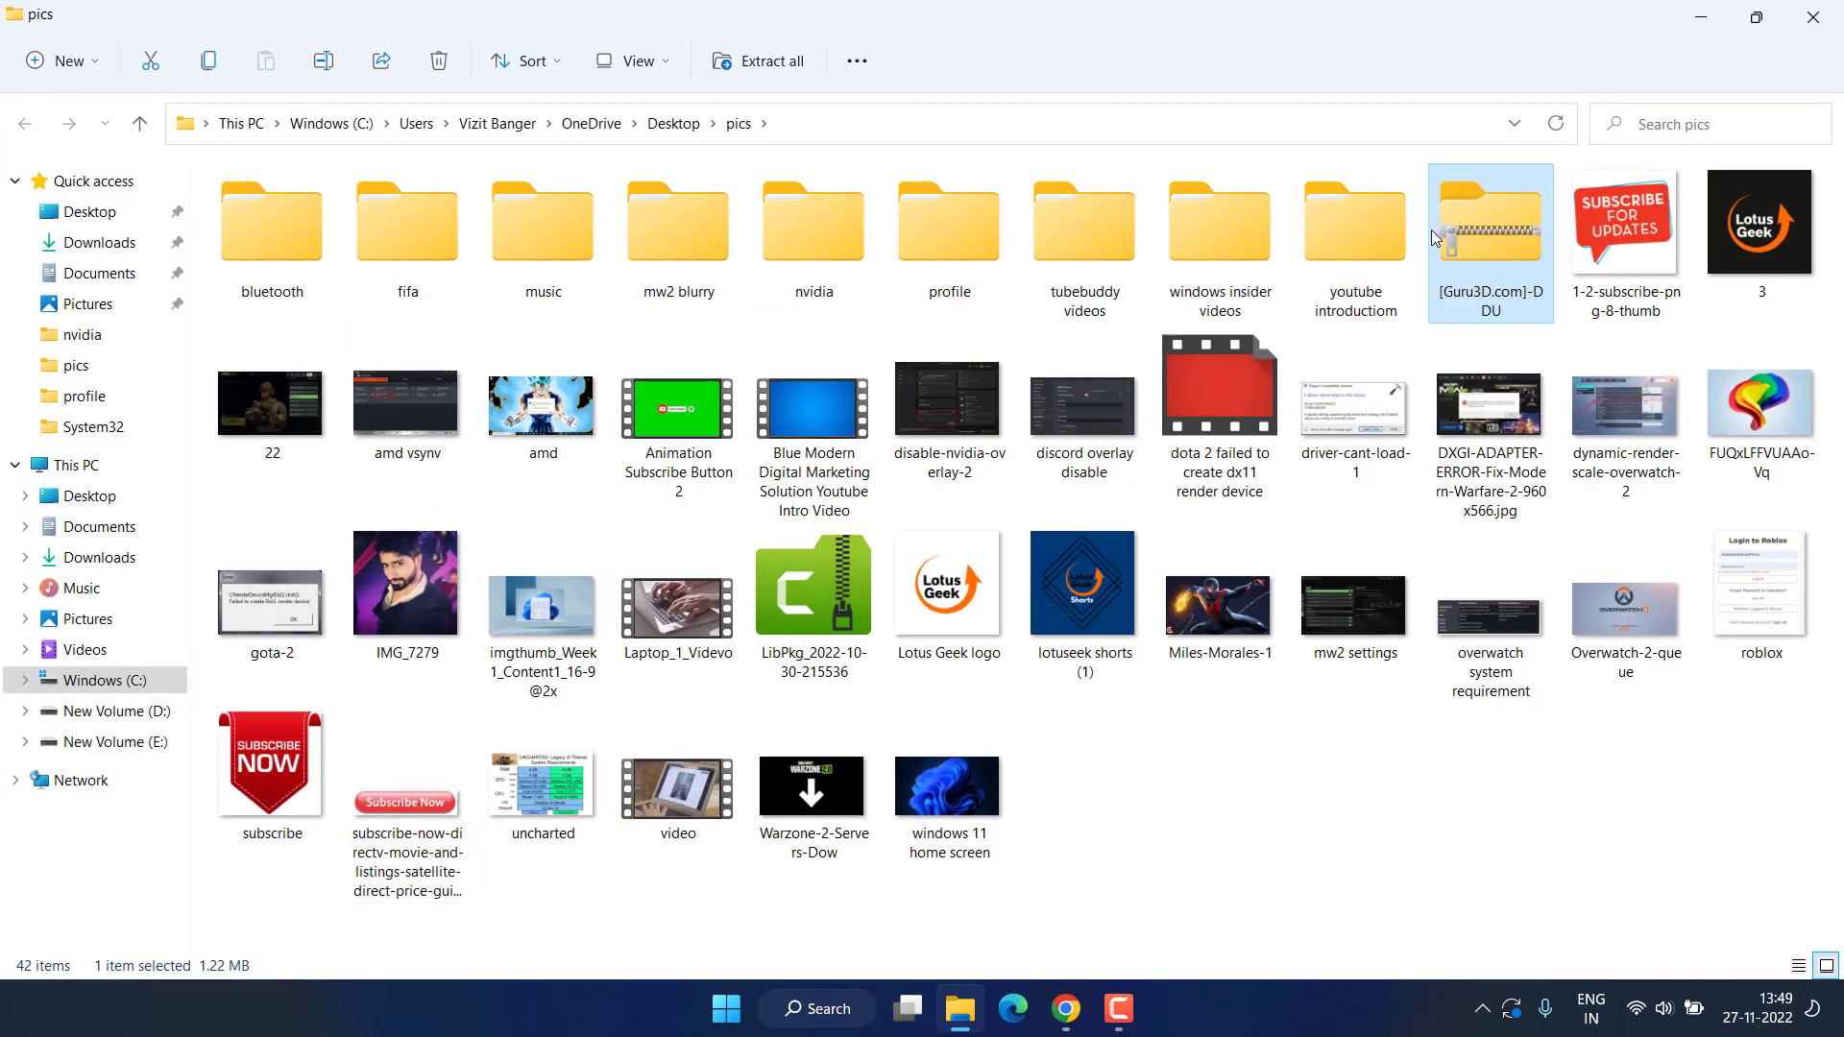
double_click(1474, 230)
left_click(1756, 17)
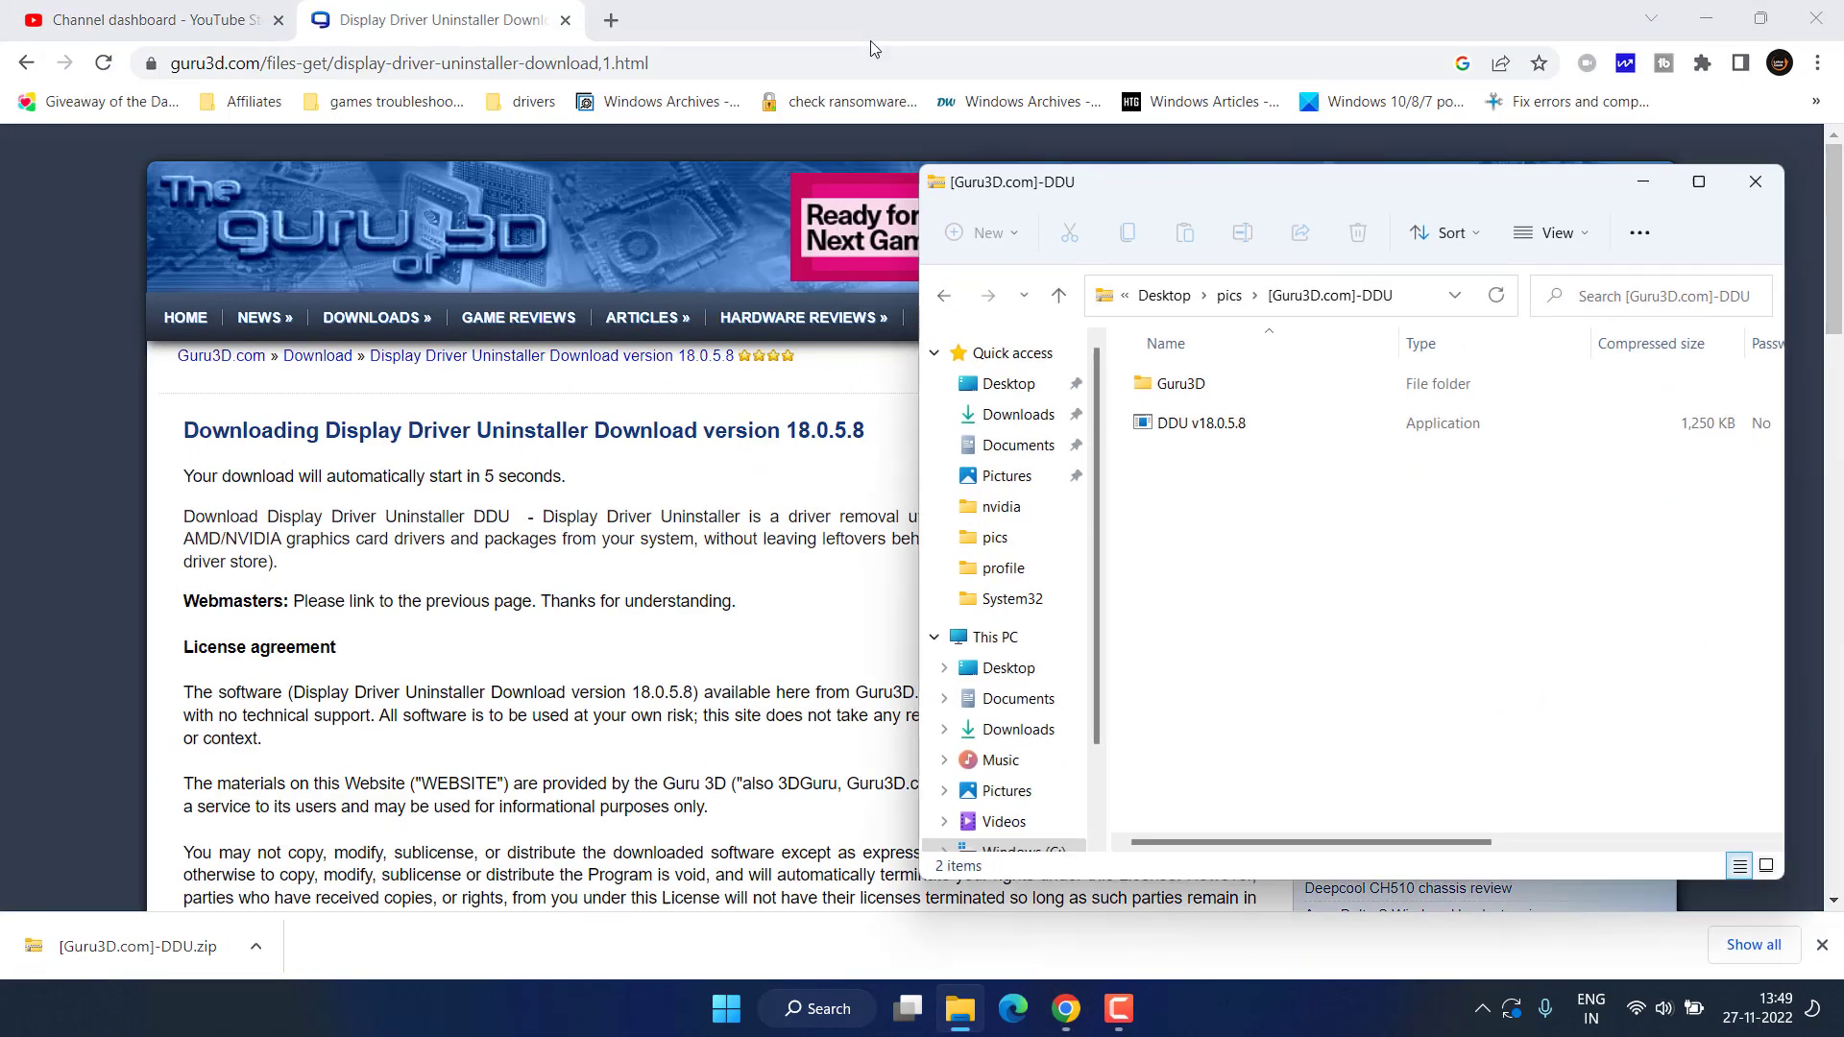
left_click(1708, 19)
mouse_move(1202, 490)
left_mouse_down()
mouse_move(1167, 386)
mouse_move(673, 422)
left_mouse_up()
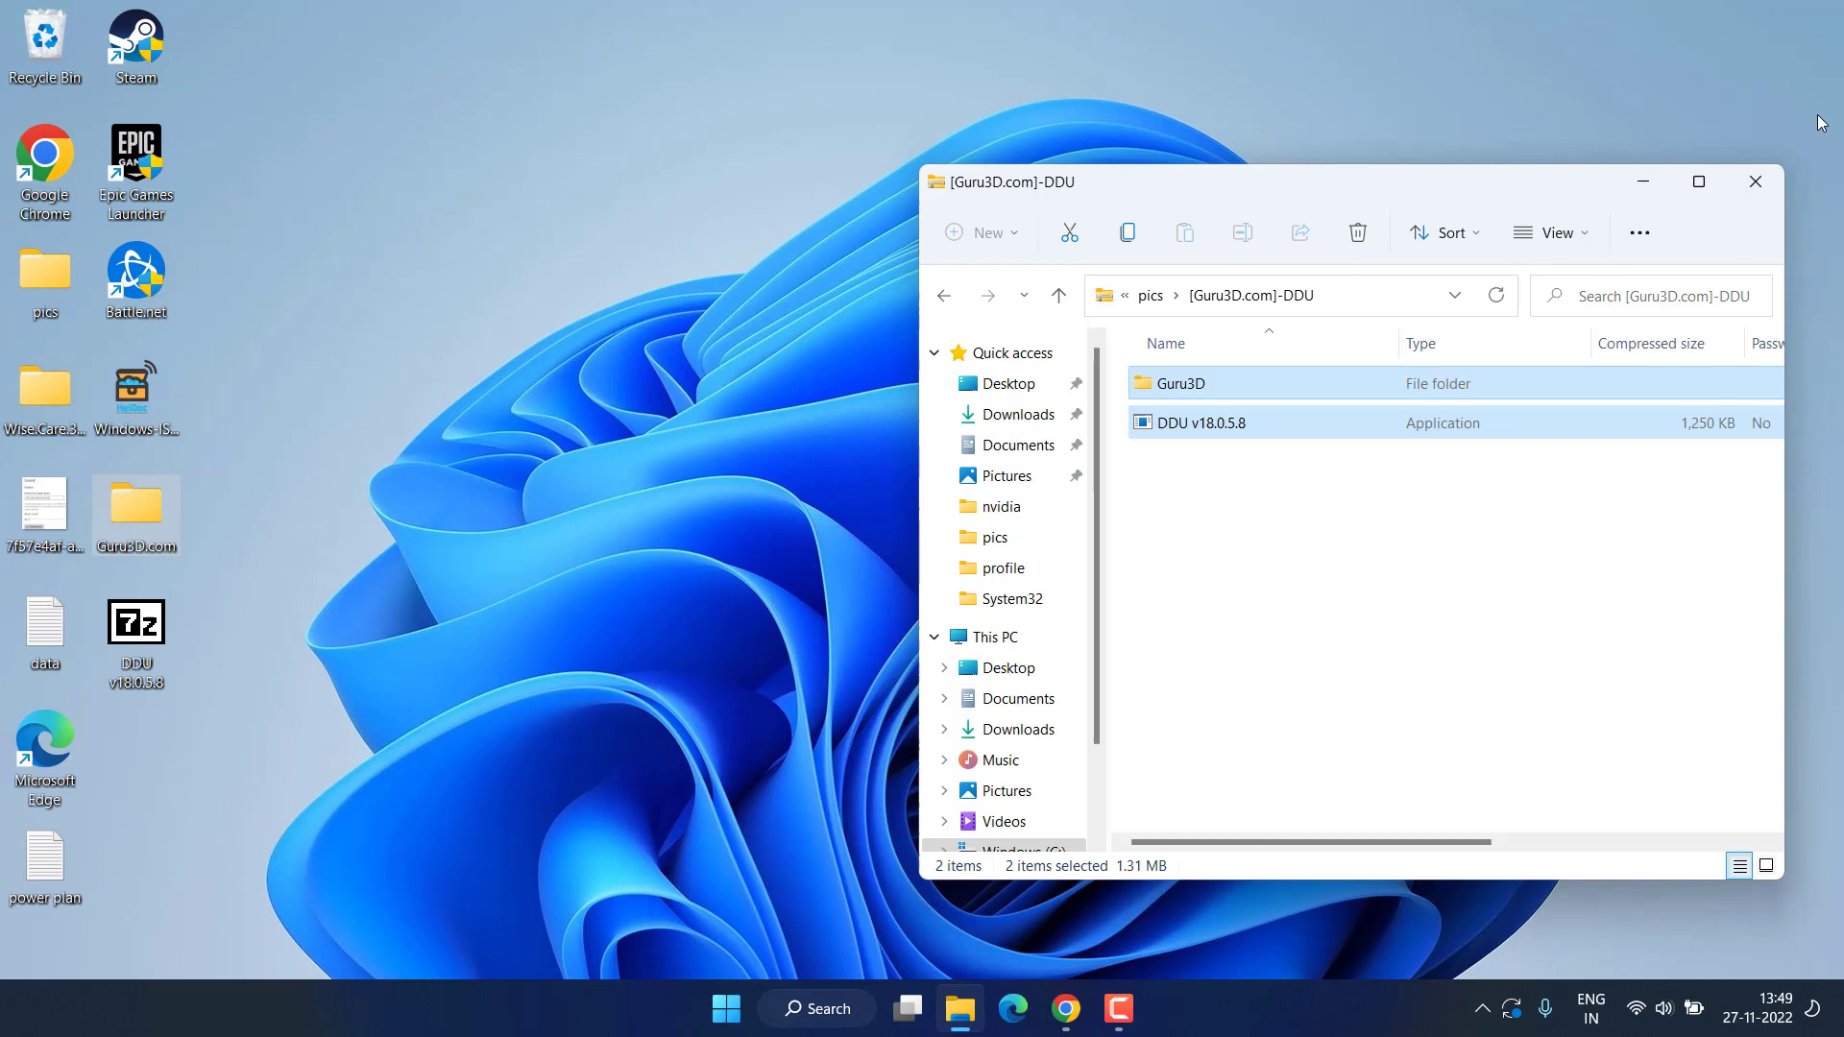
left_click(1759, 178)
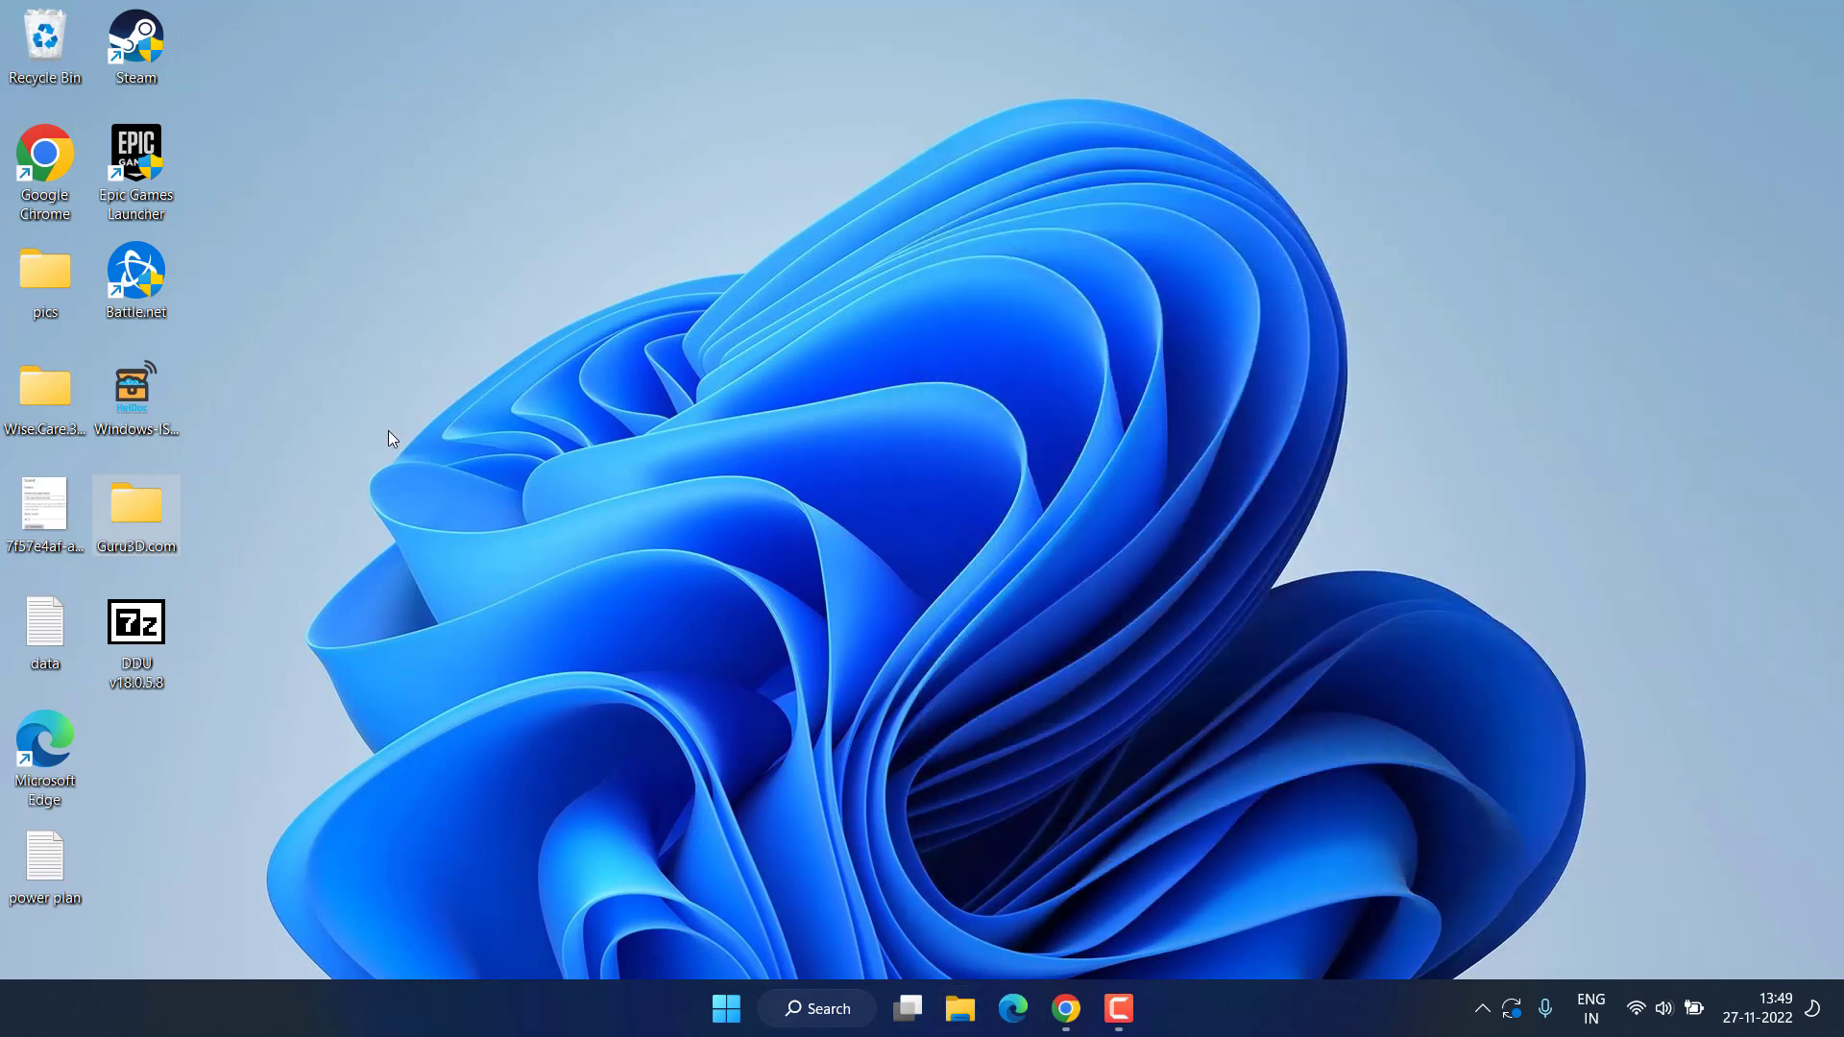
Step: Extract the DDU self-extracting archive to the desktop and open the DDU v18.0.5.8 folder
double_click(136, 623)
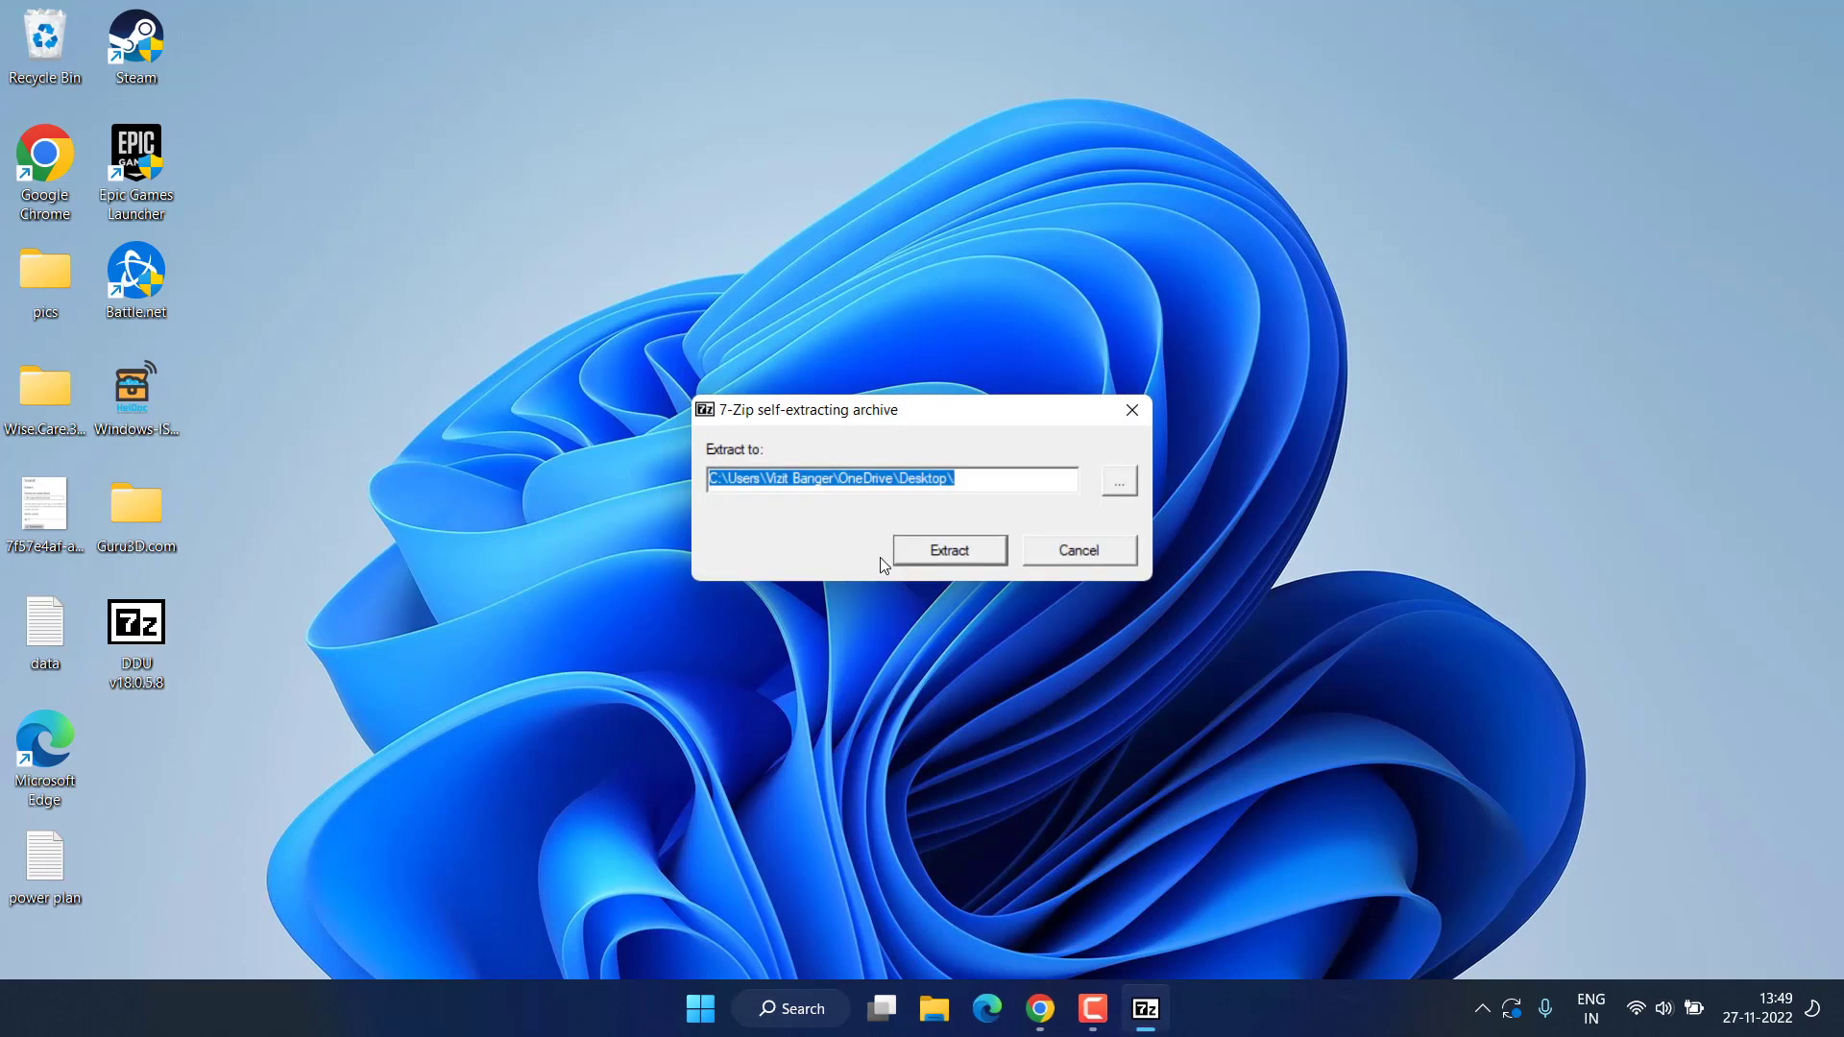
left_click(951, 550)
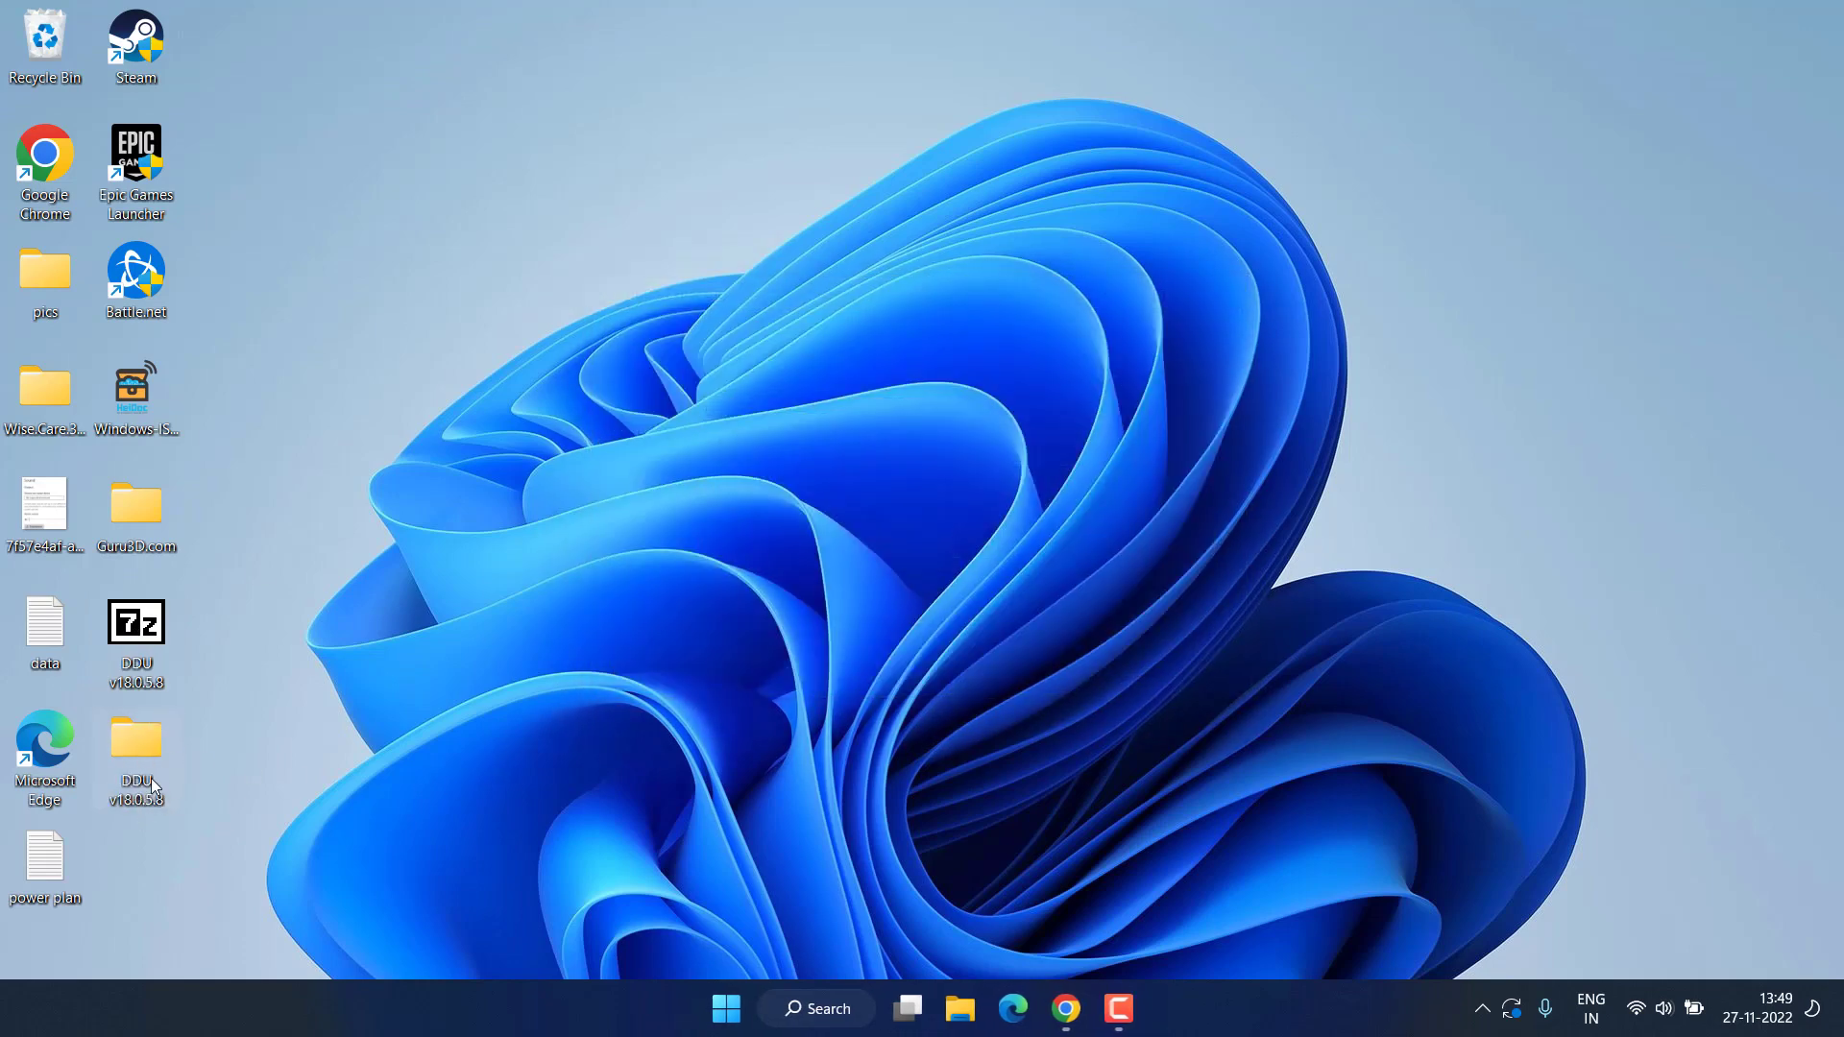
double_click(146, 748)
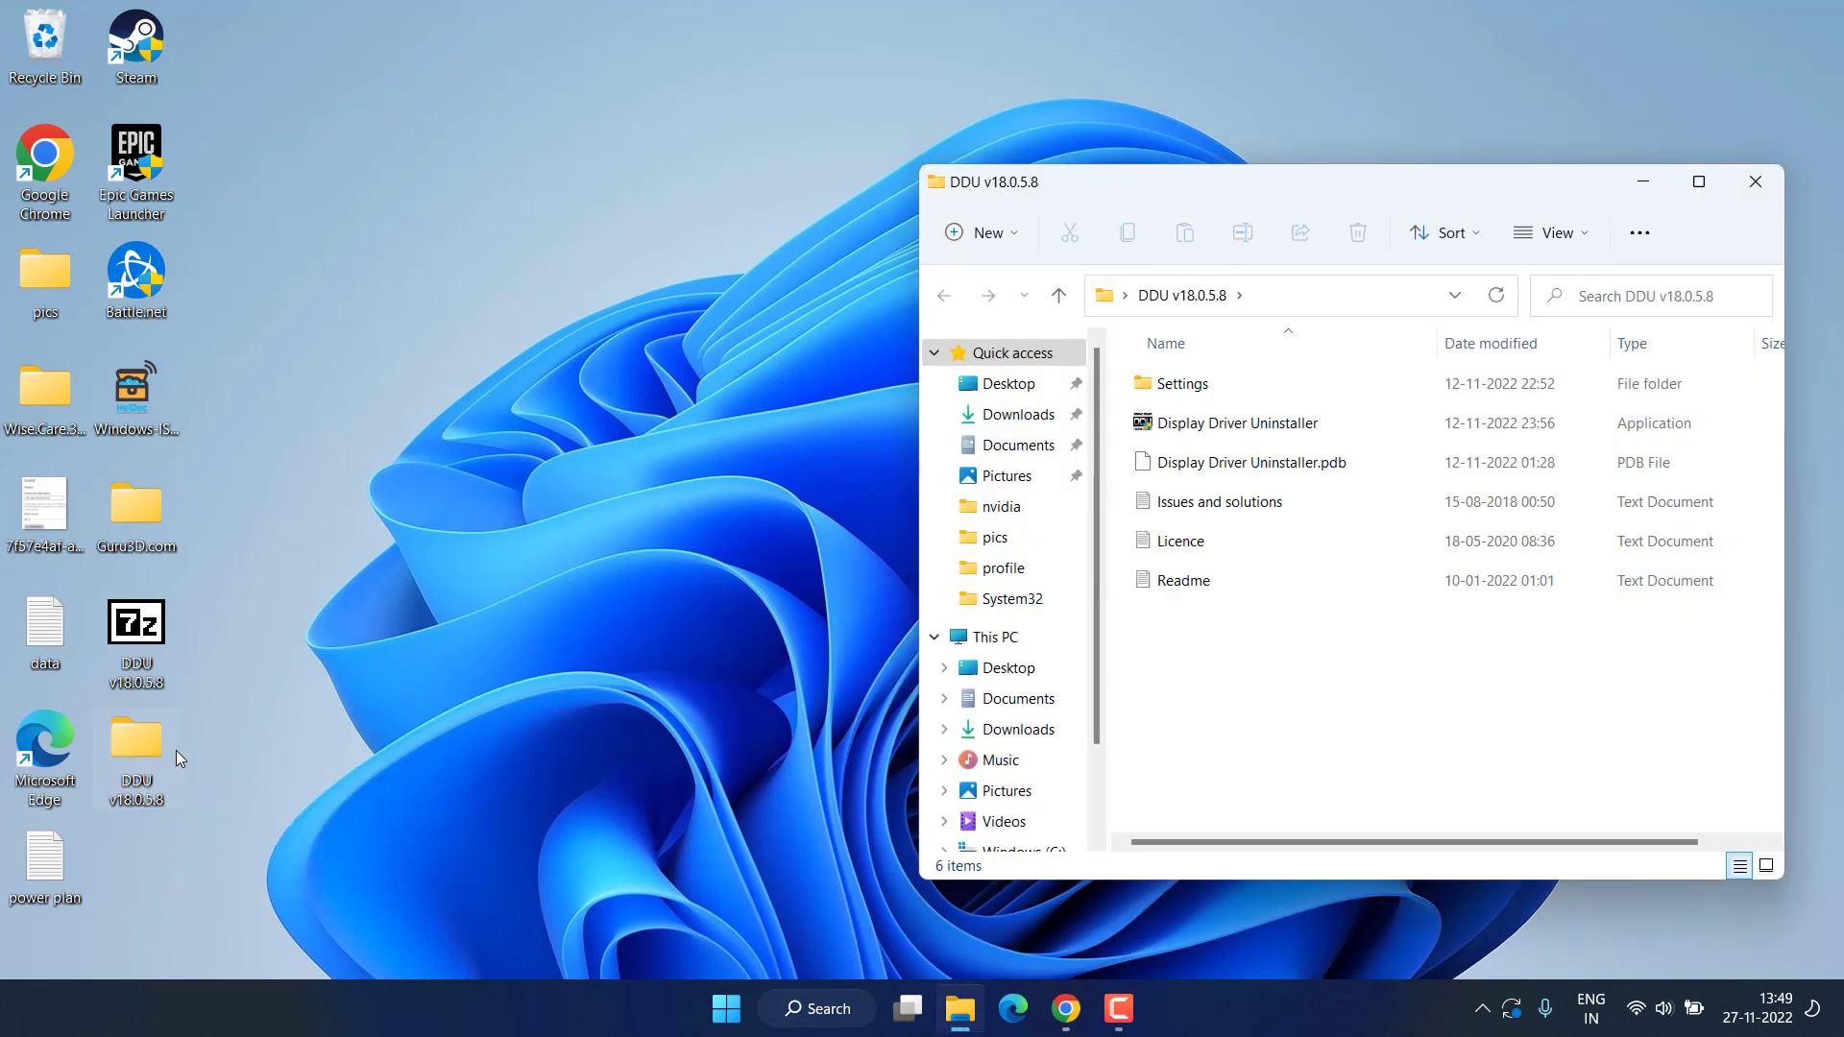
left_click(1185, 423)
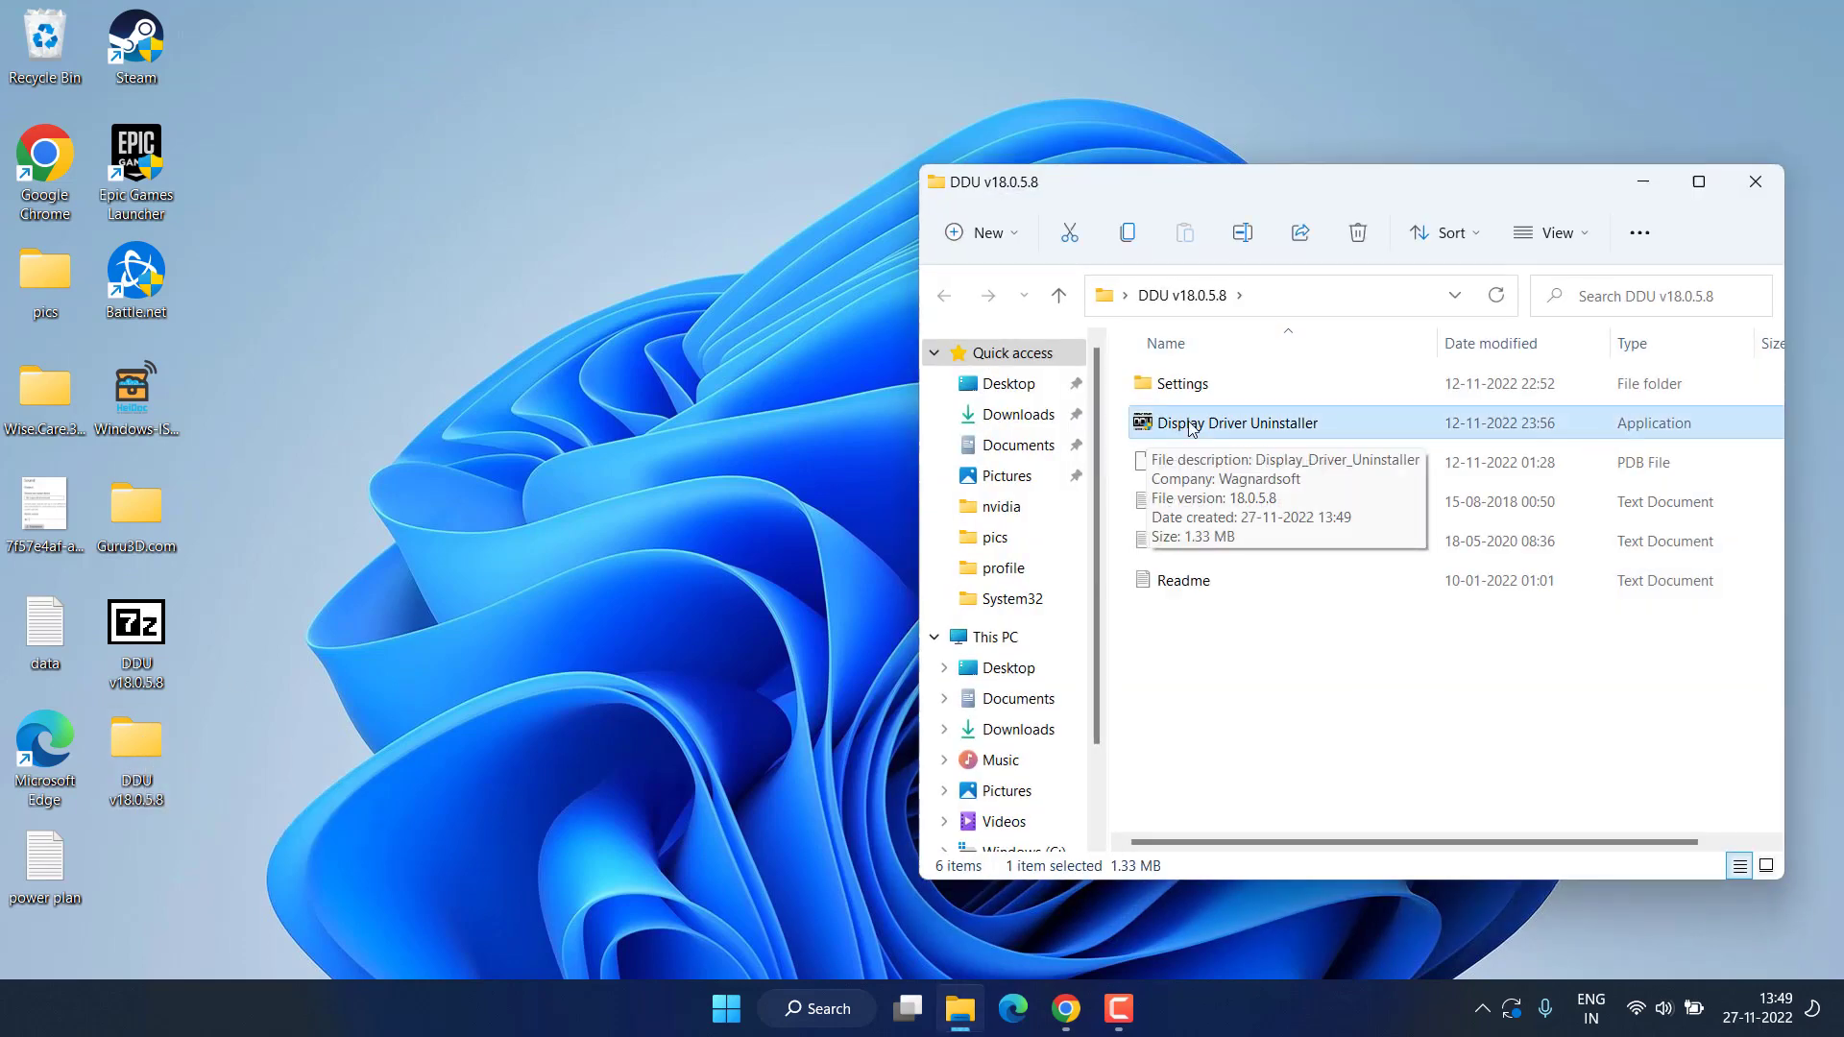
Step: Launch DDU, dismiss its first-launch, Options and Safe Mode notices, and close File Explorer
double_click(1278, 429)
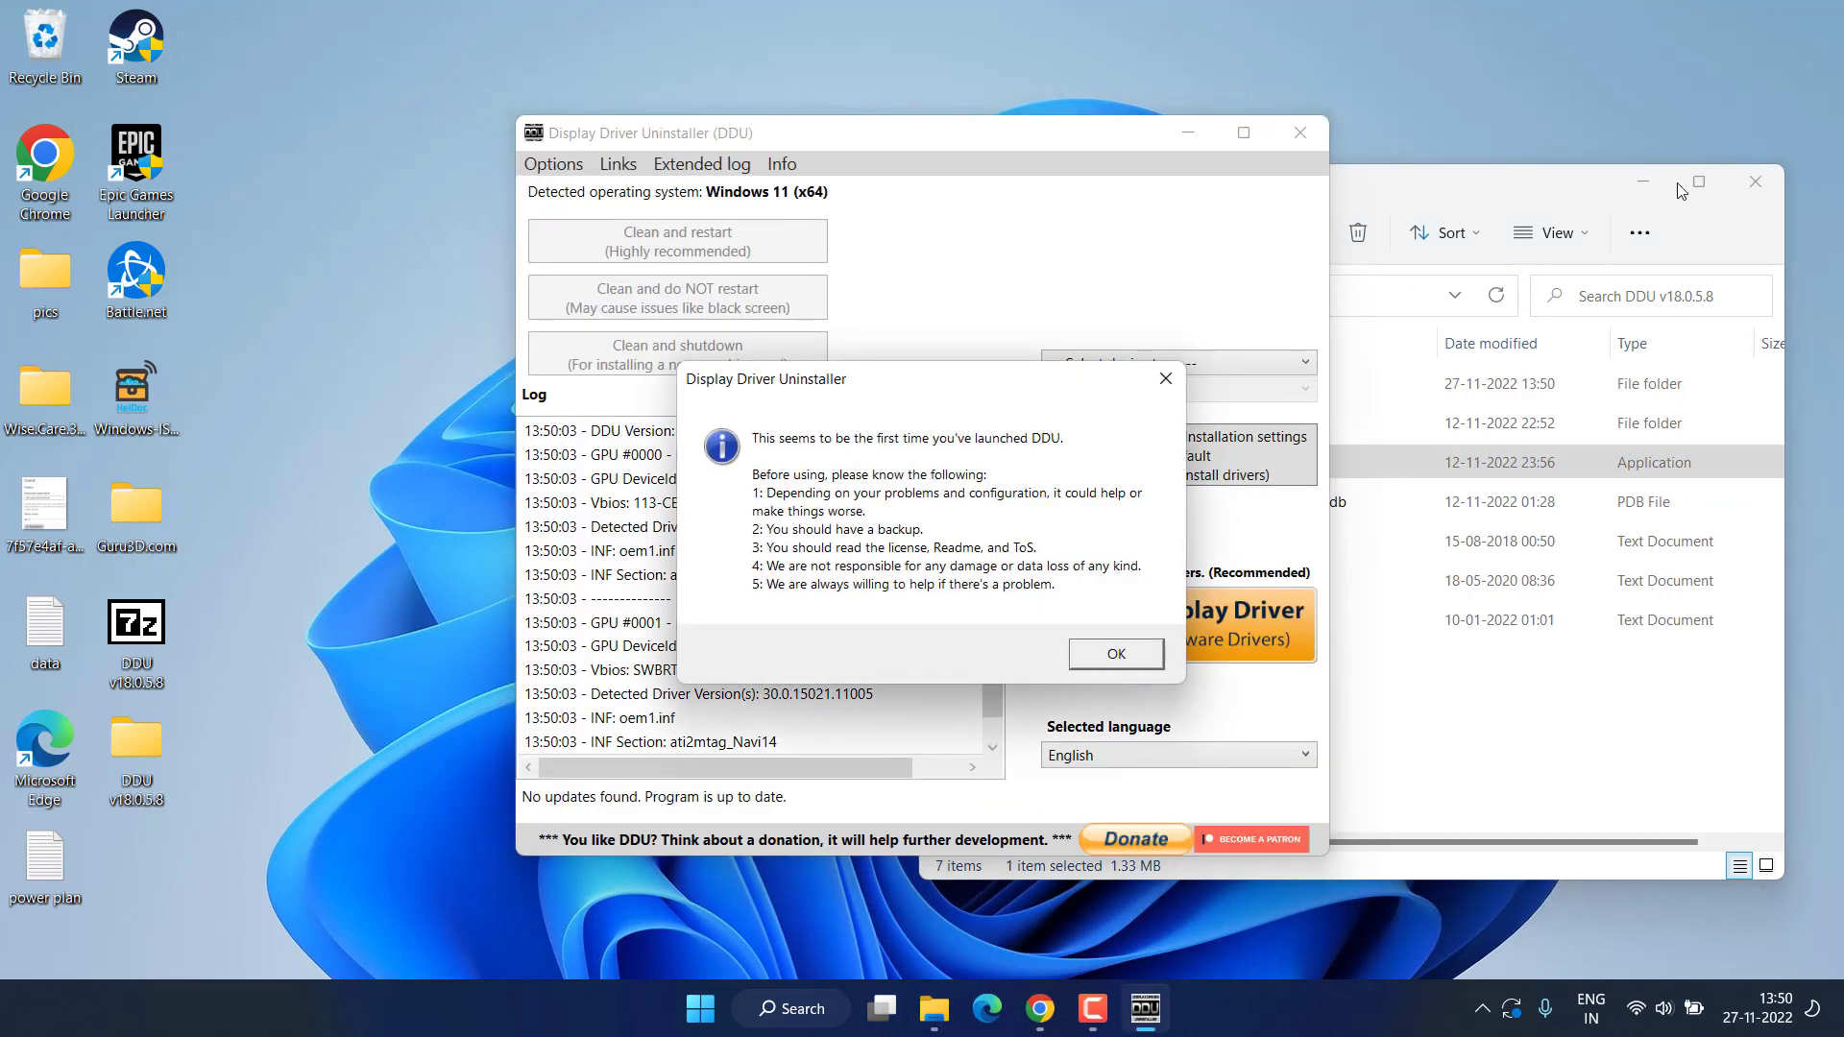
left_click(1103, 654)
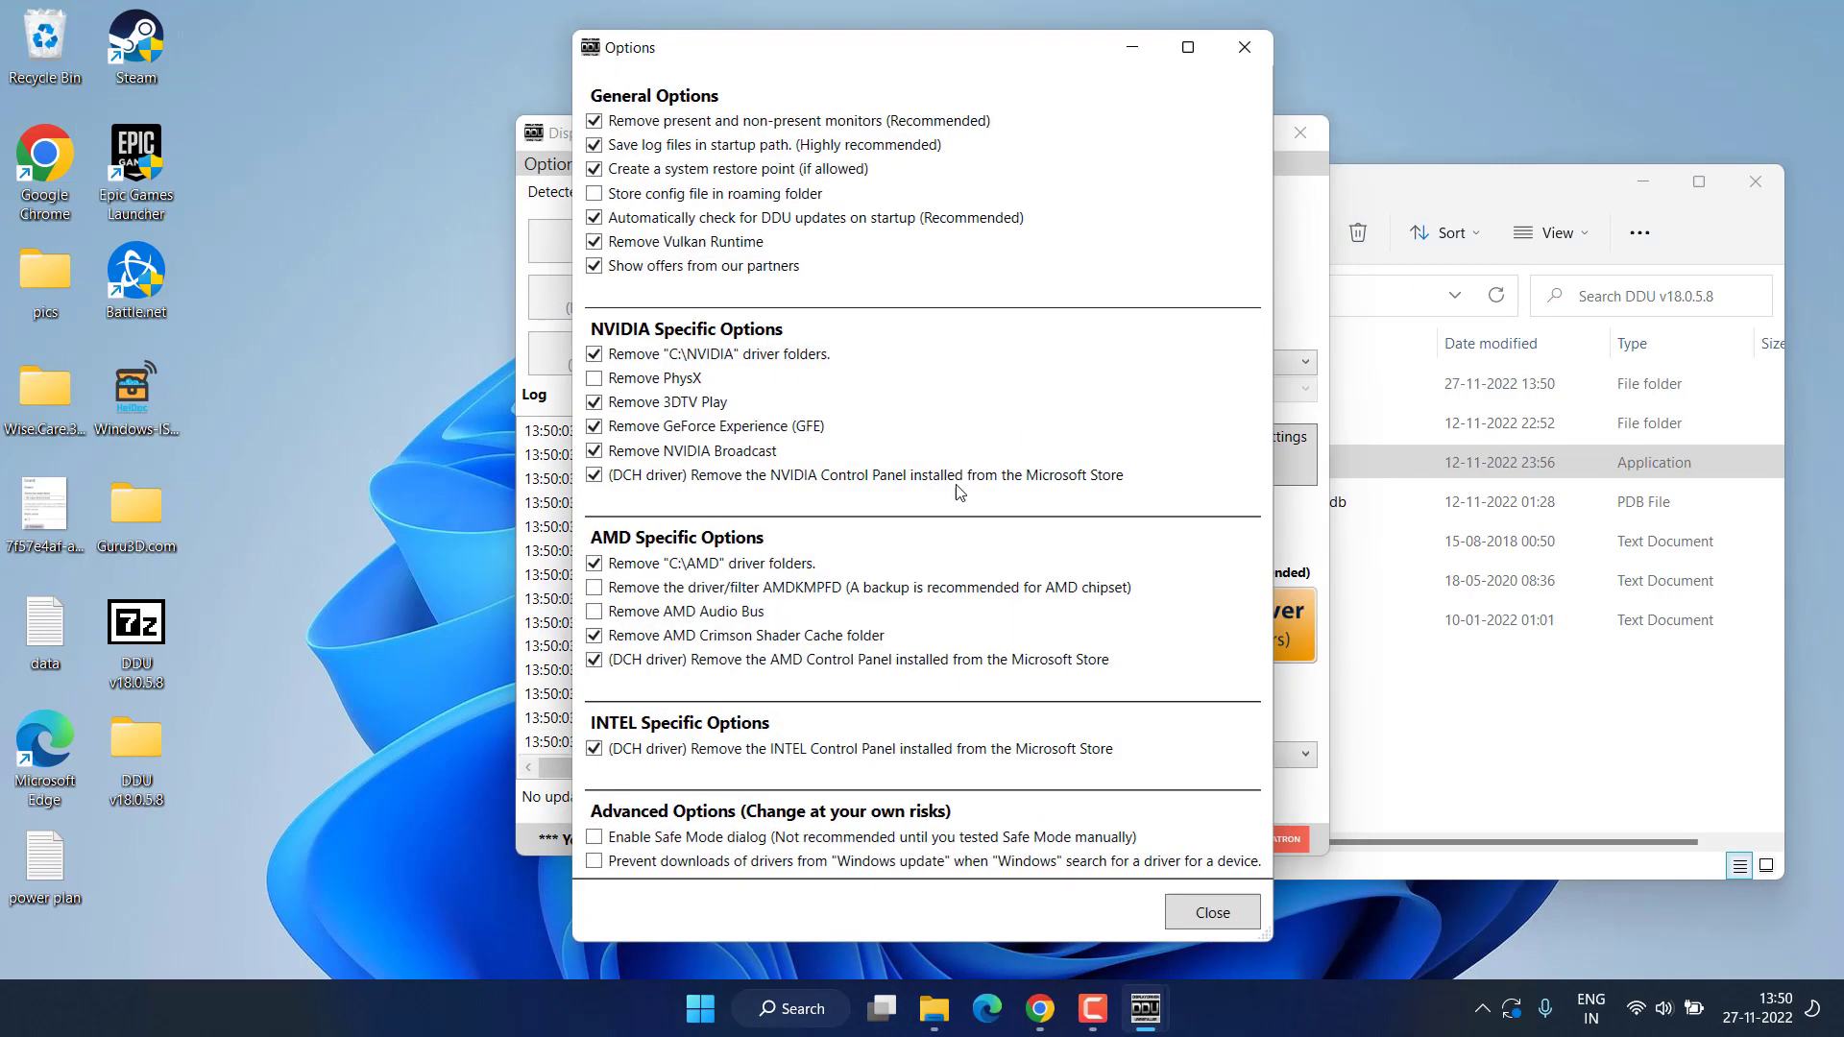
left_click(1236, 912)
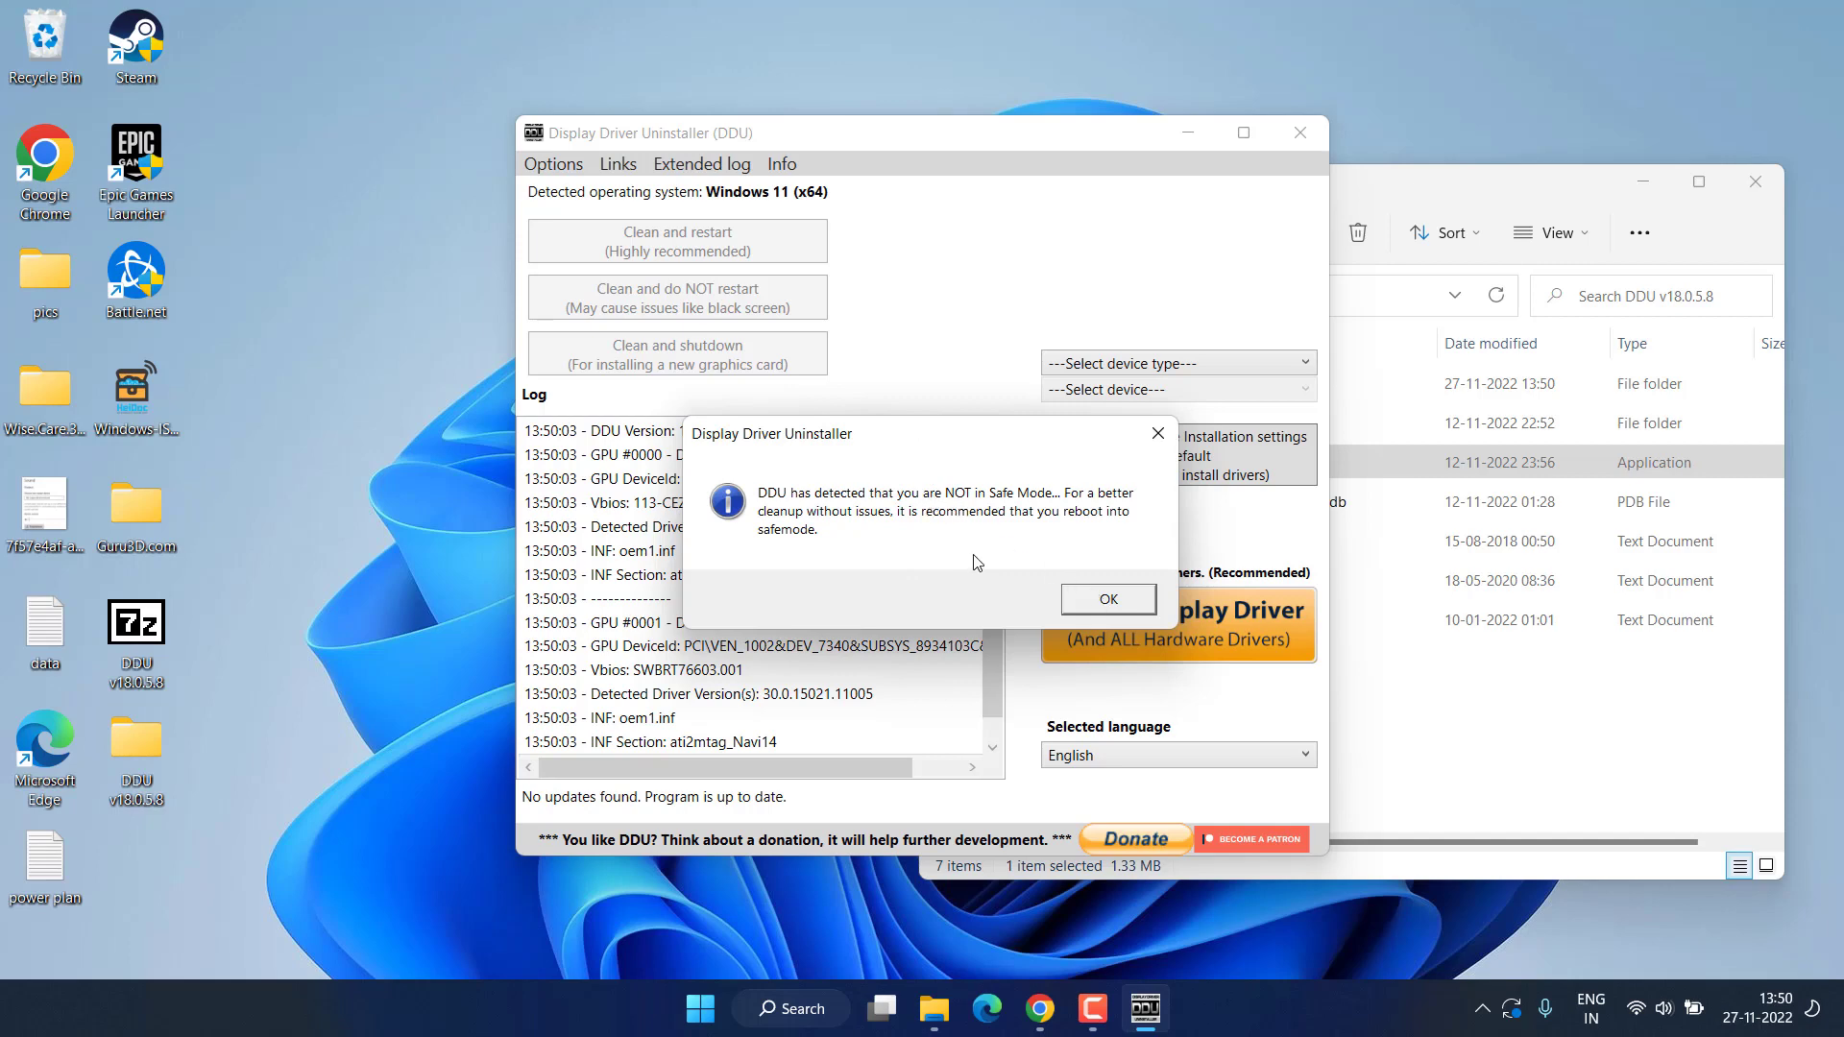
left_click(1107, 599)
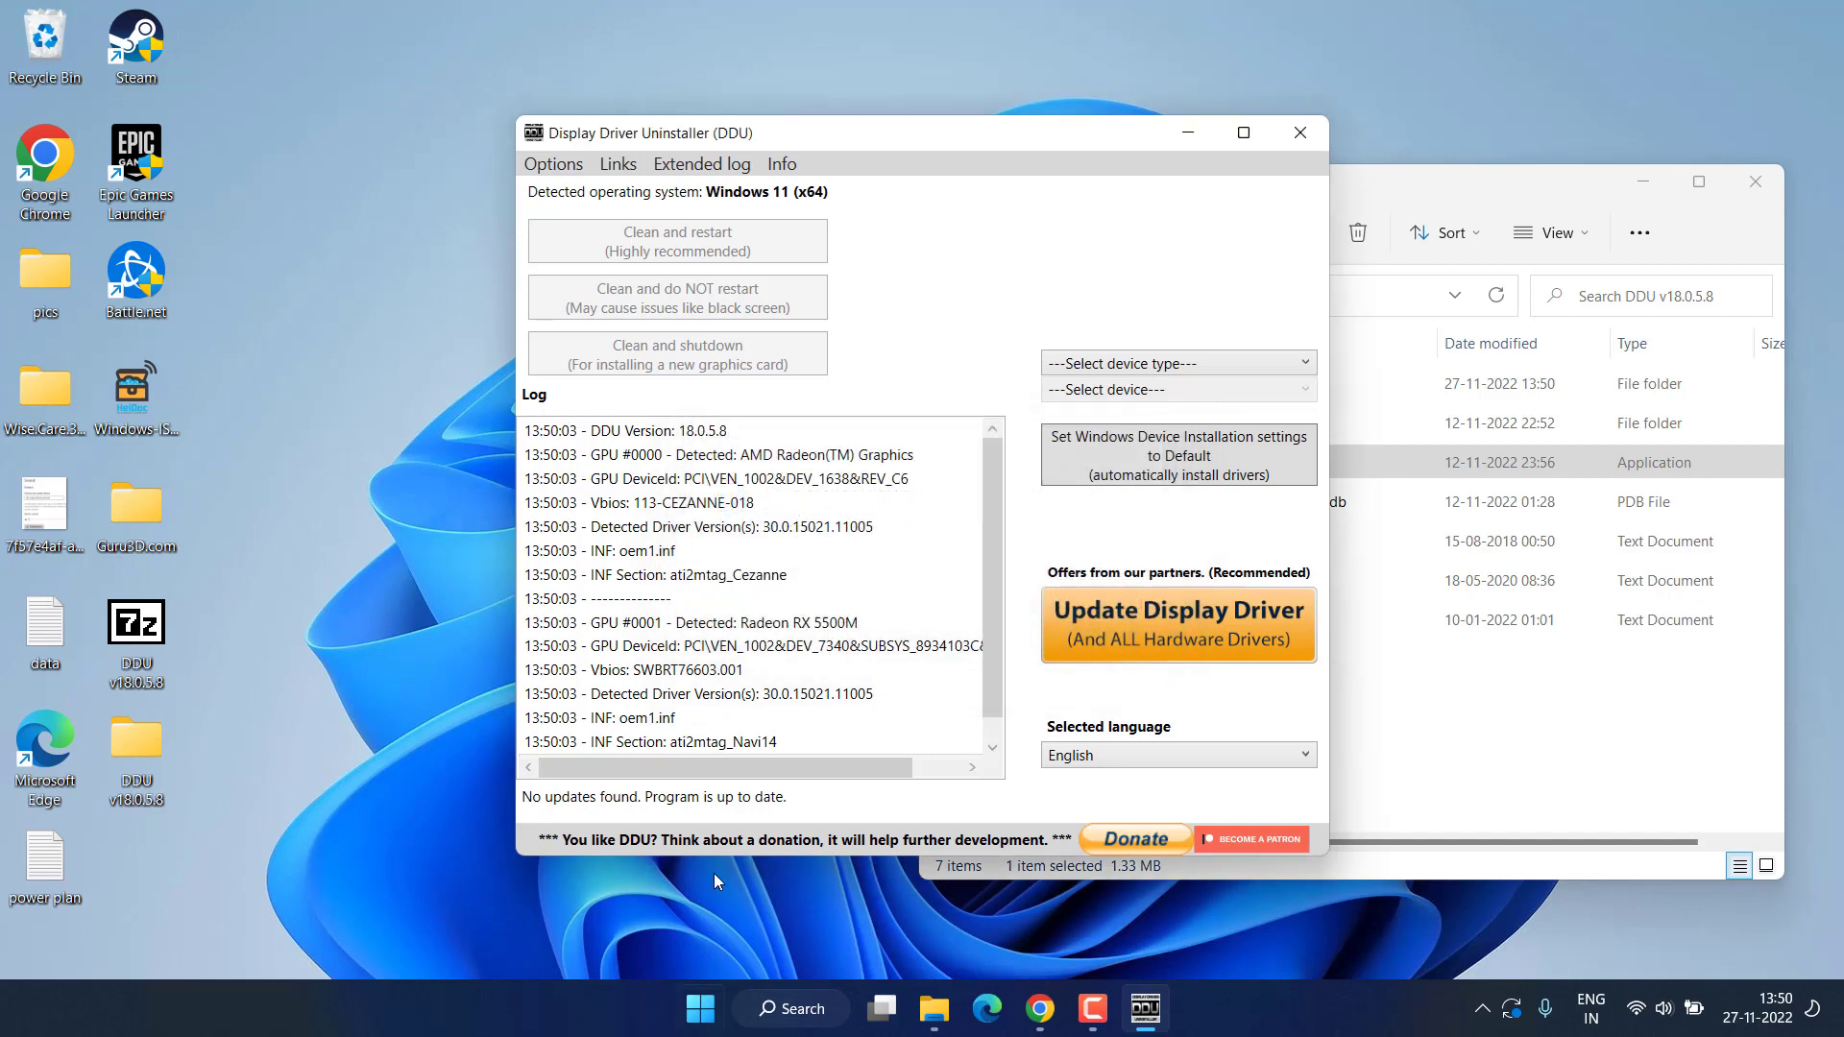
left_click(1756, 181)
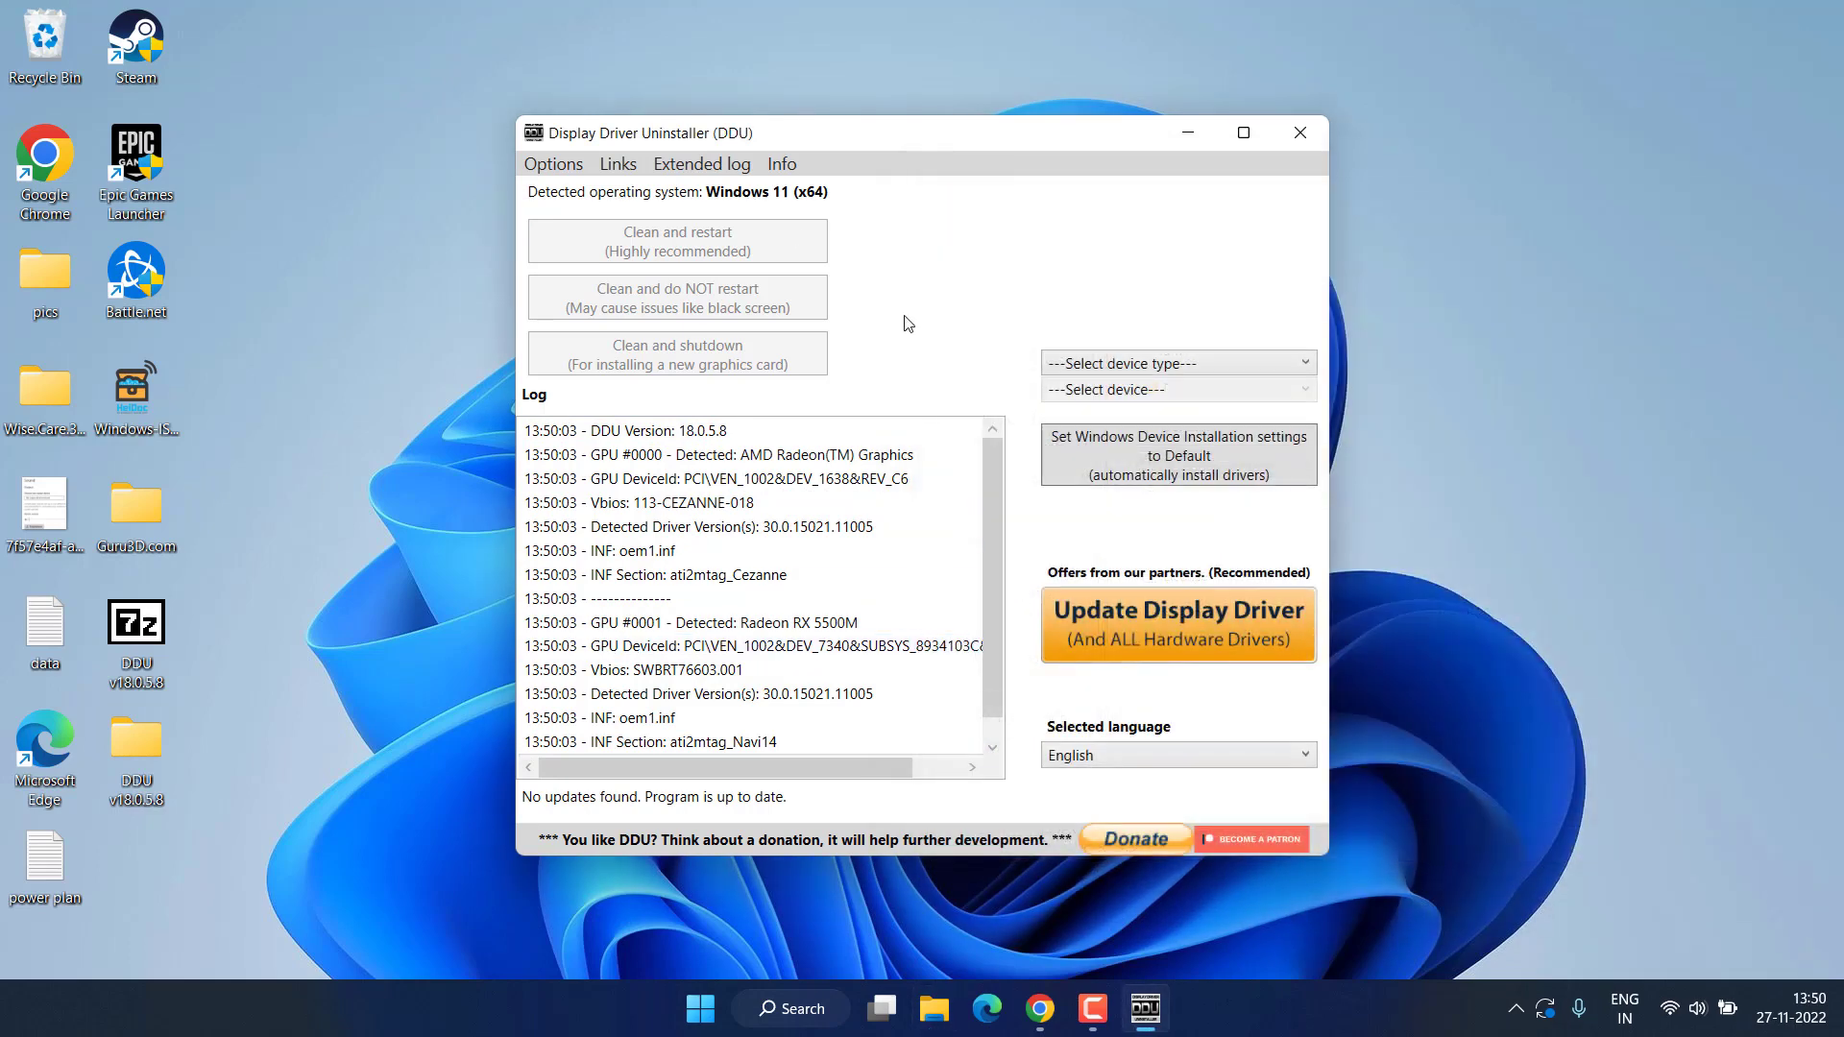
Step: Choose GPU as the DDU device type and AMD as the vendor
left_click(1218, 364)
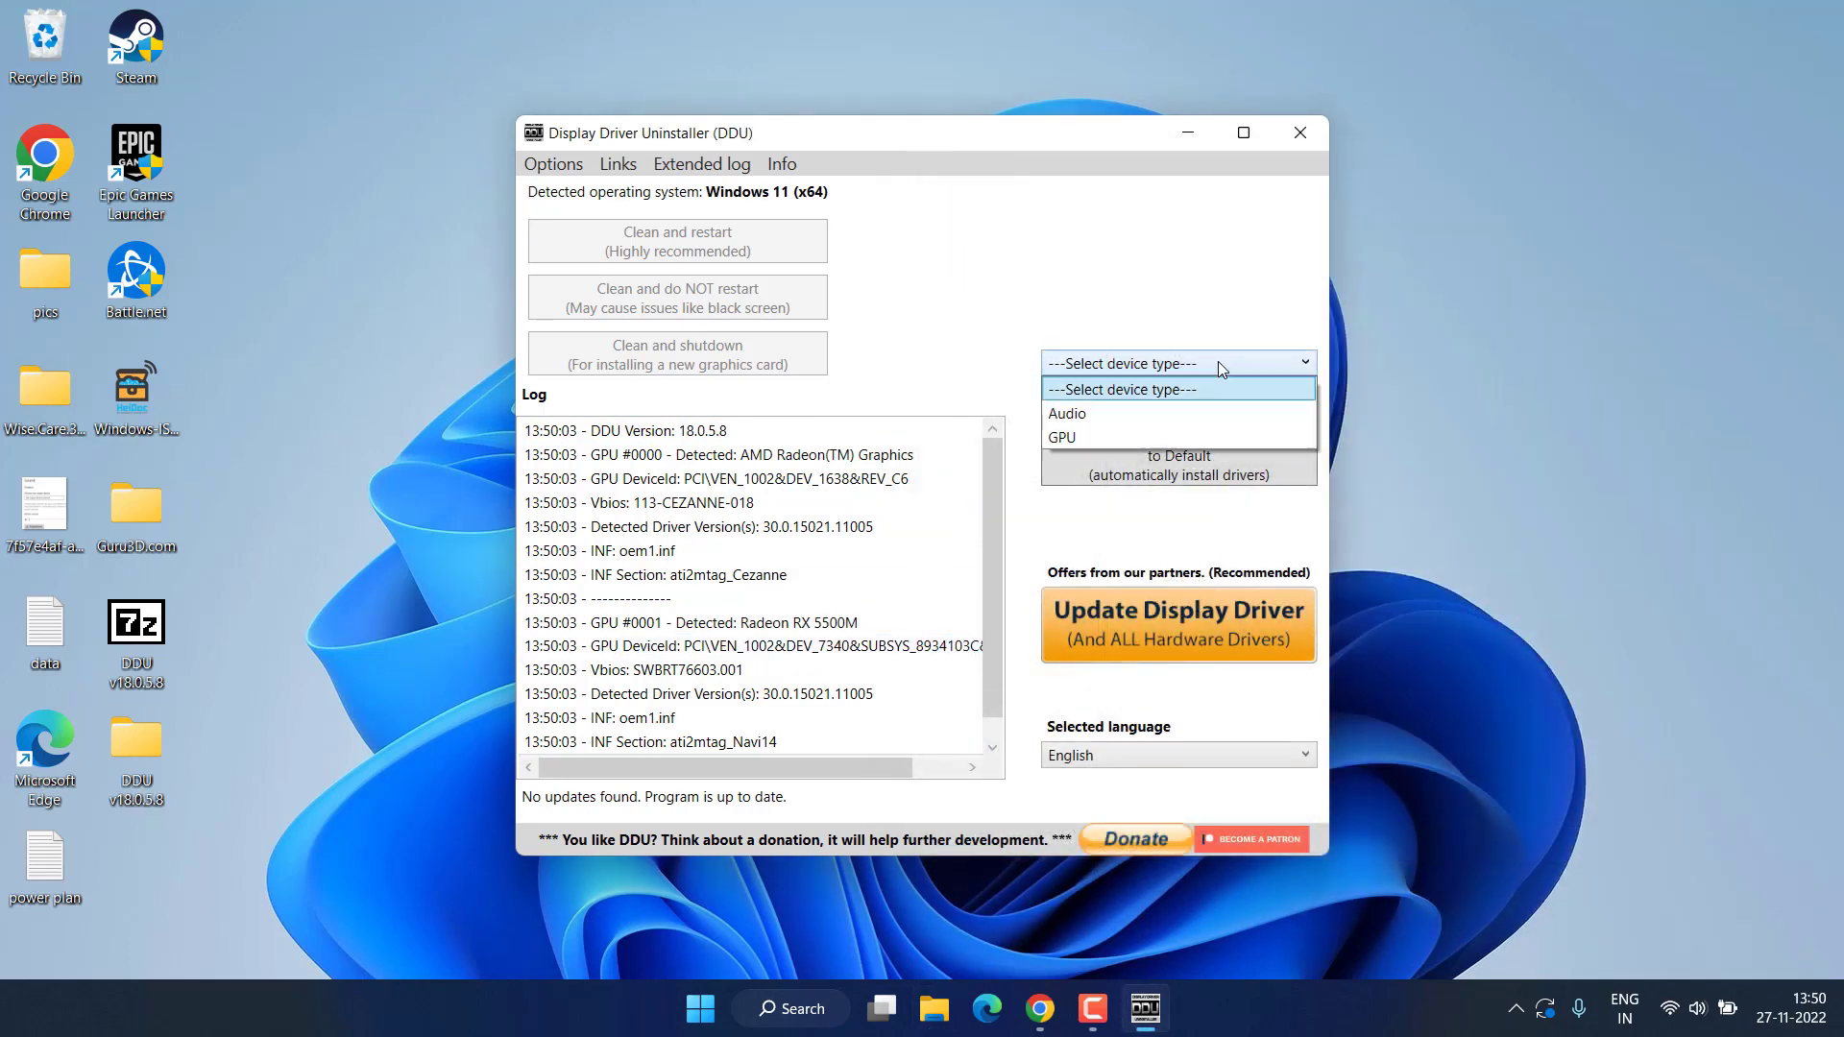
left_click(1071, 438)
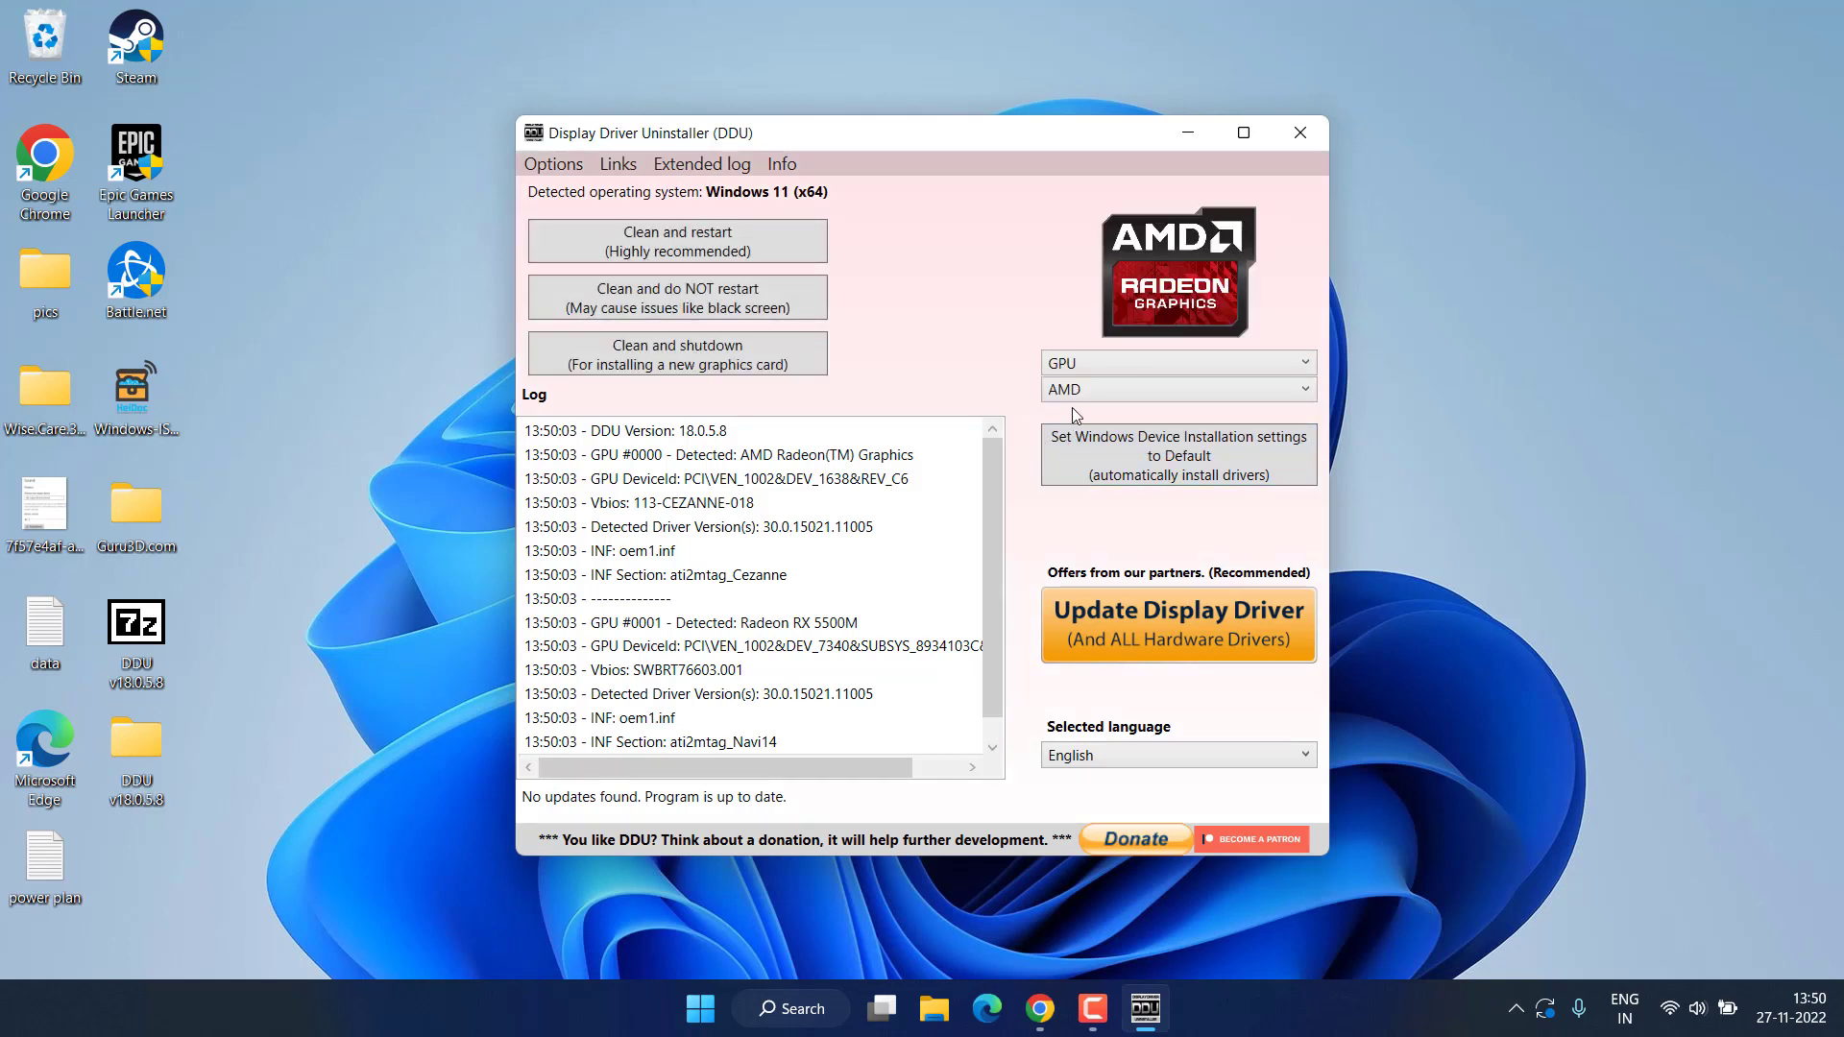
left_click(1098, 391)
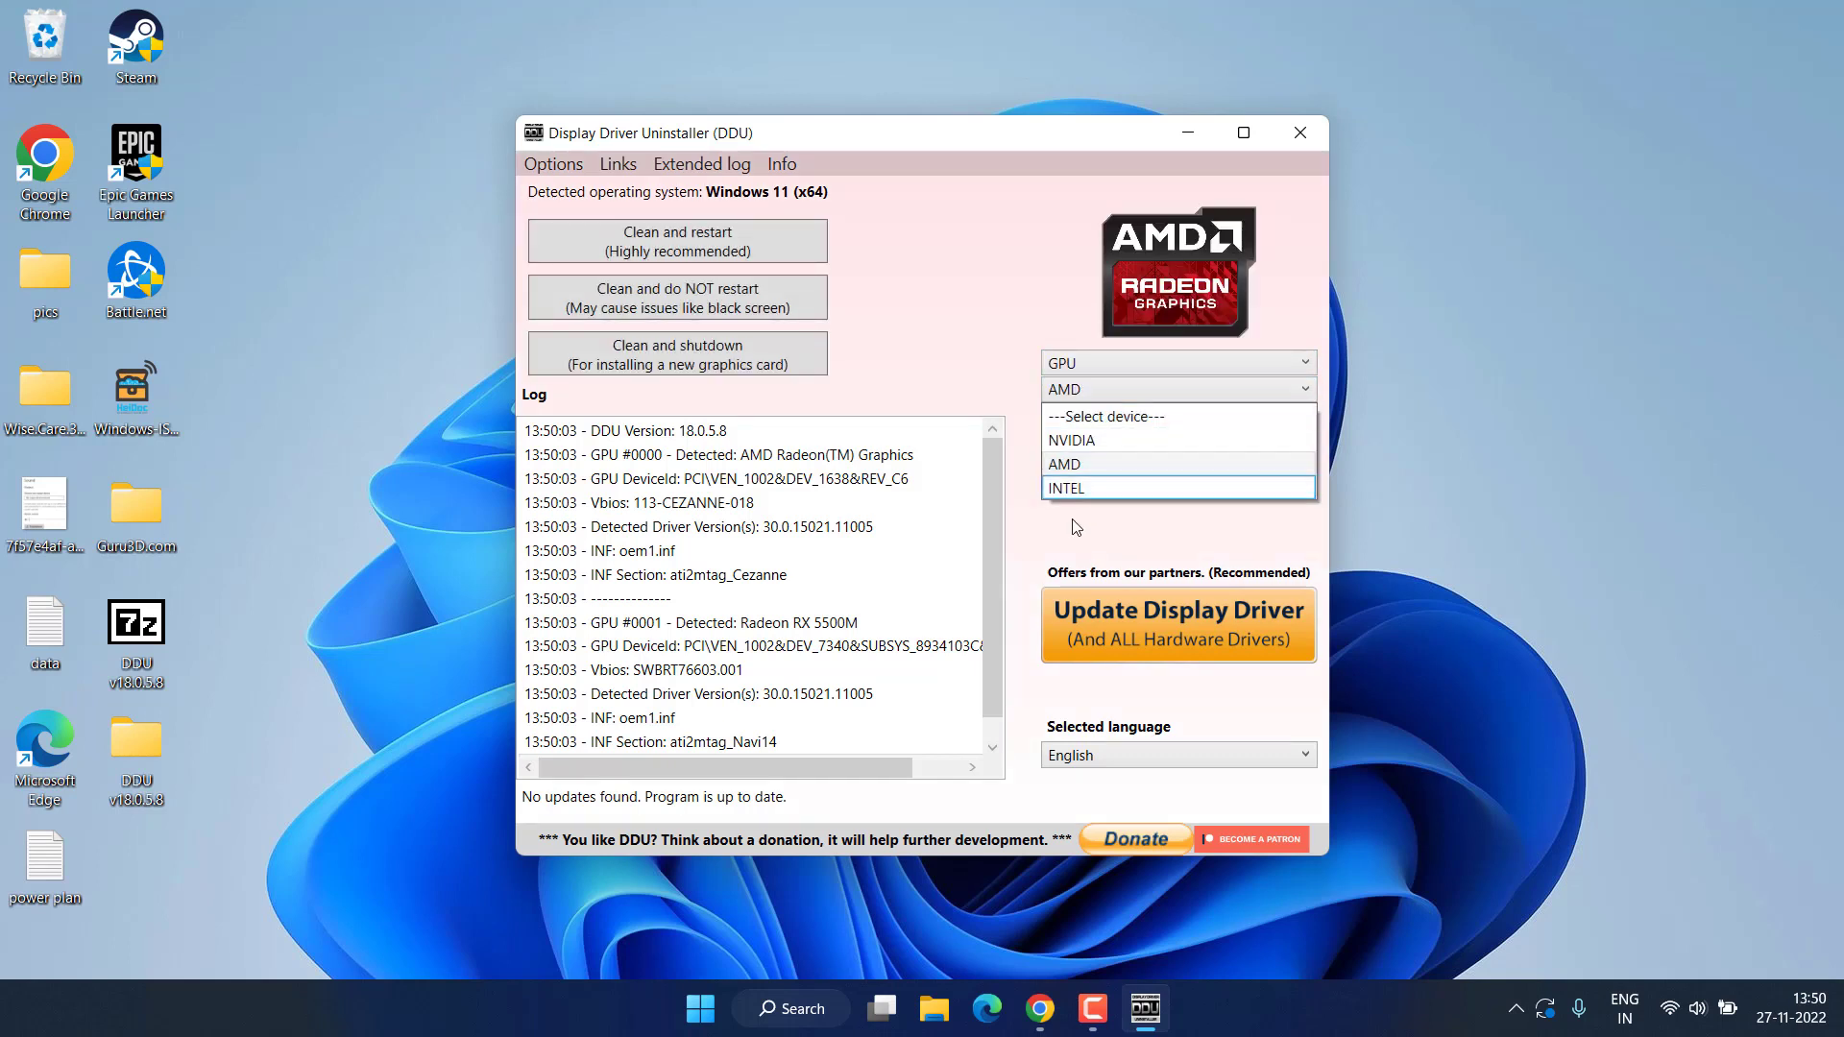
left_click(1090, 463)
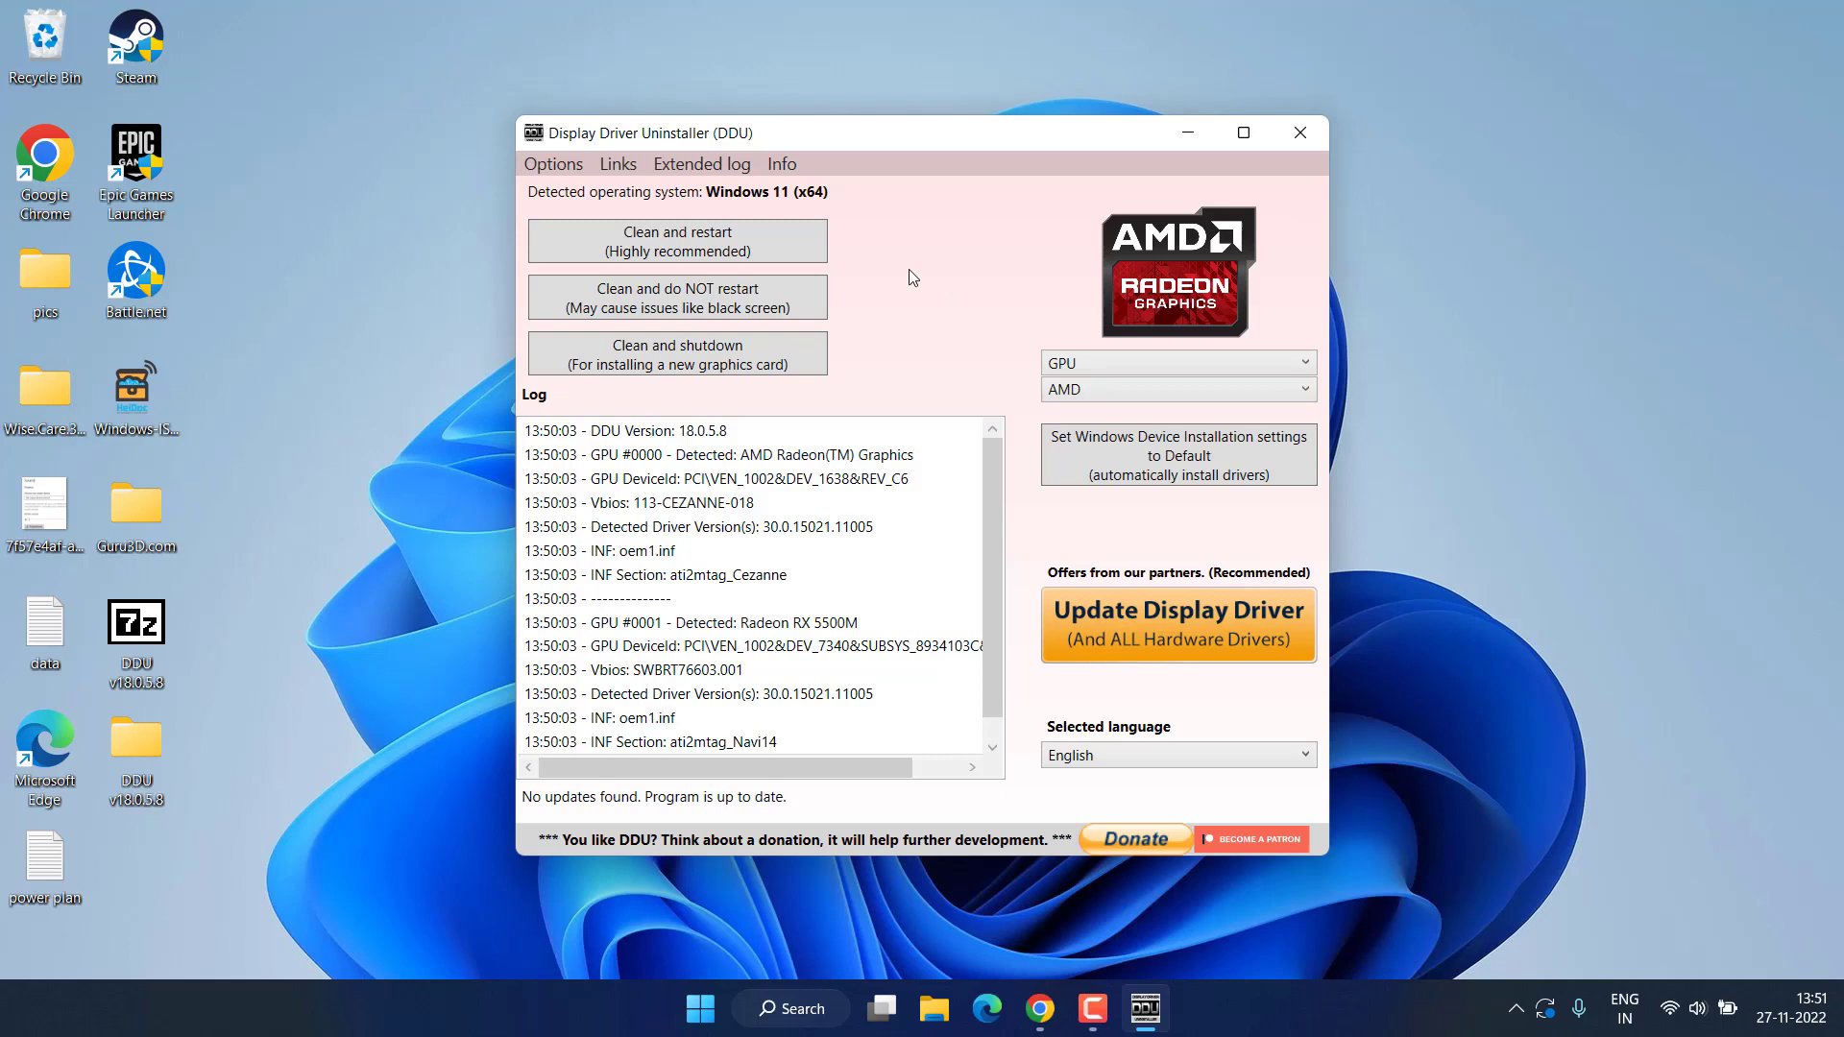
Step: Minimize DDU and load the AMD support page in a new Chrome tab
left_click(1186, 134)
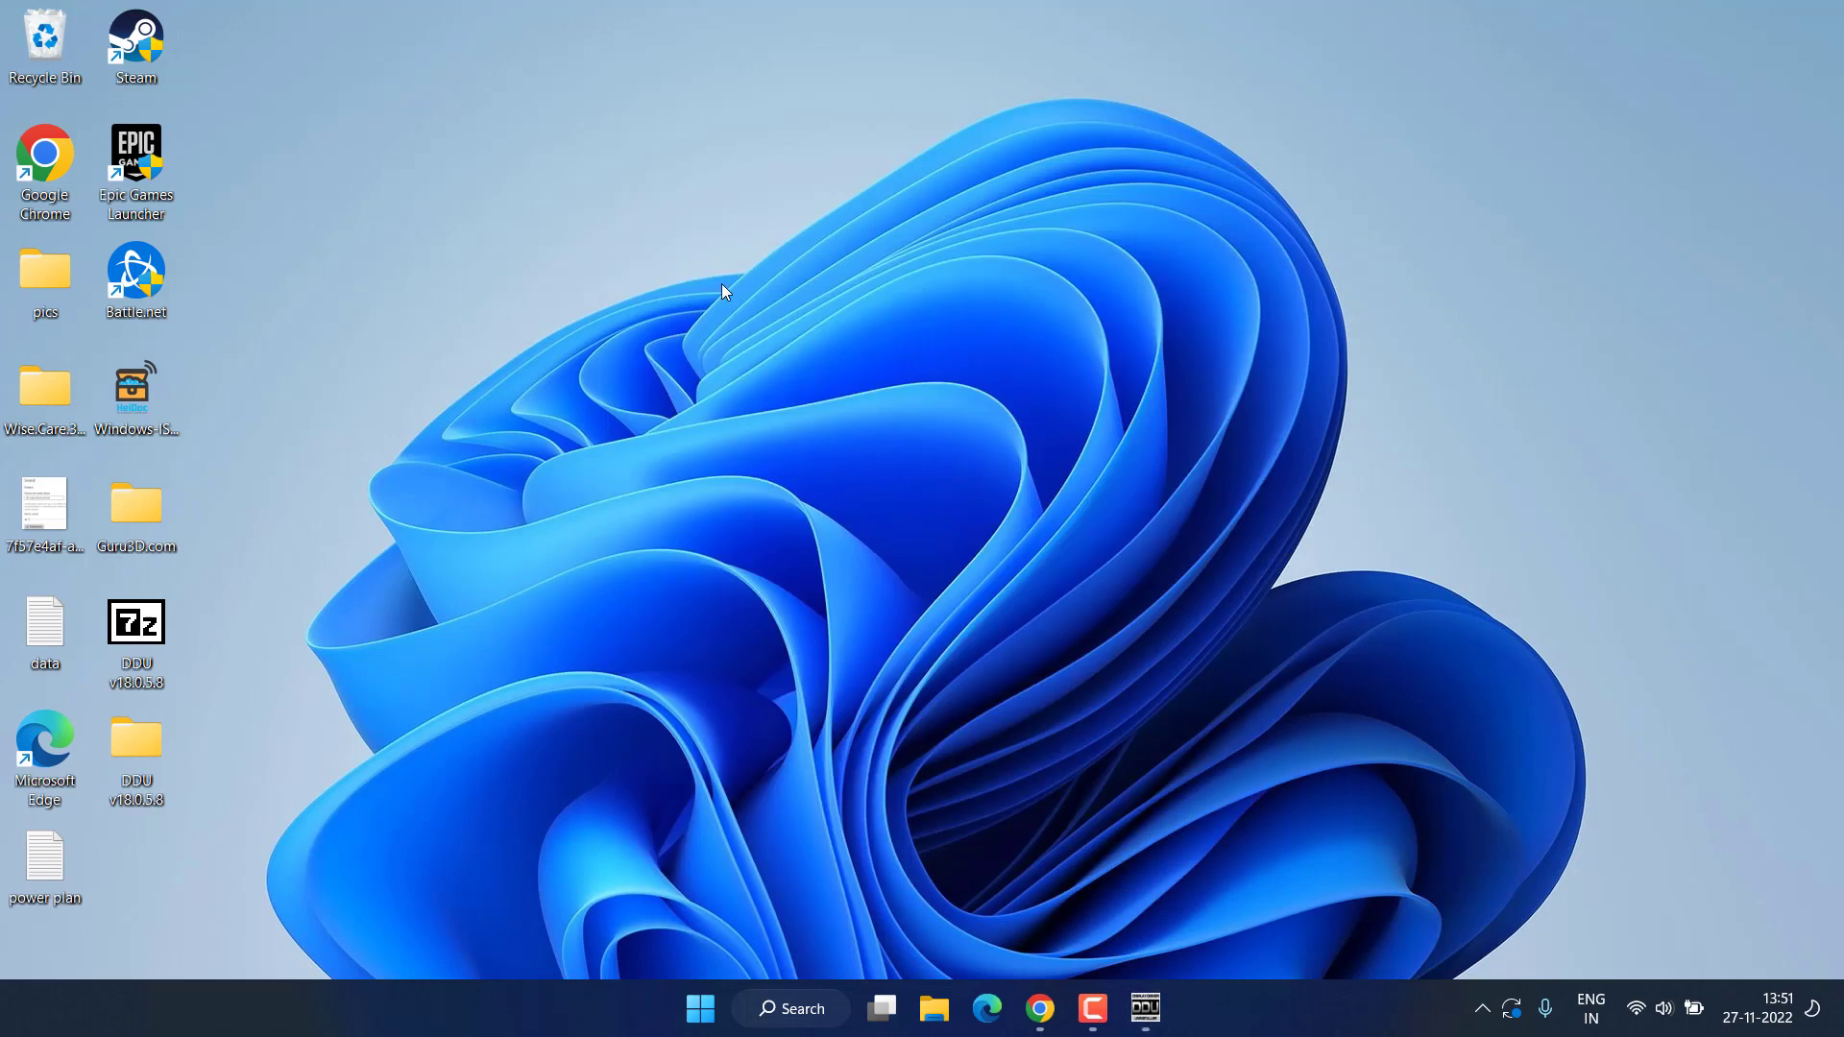
left_click(1039, 1007)
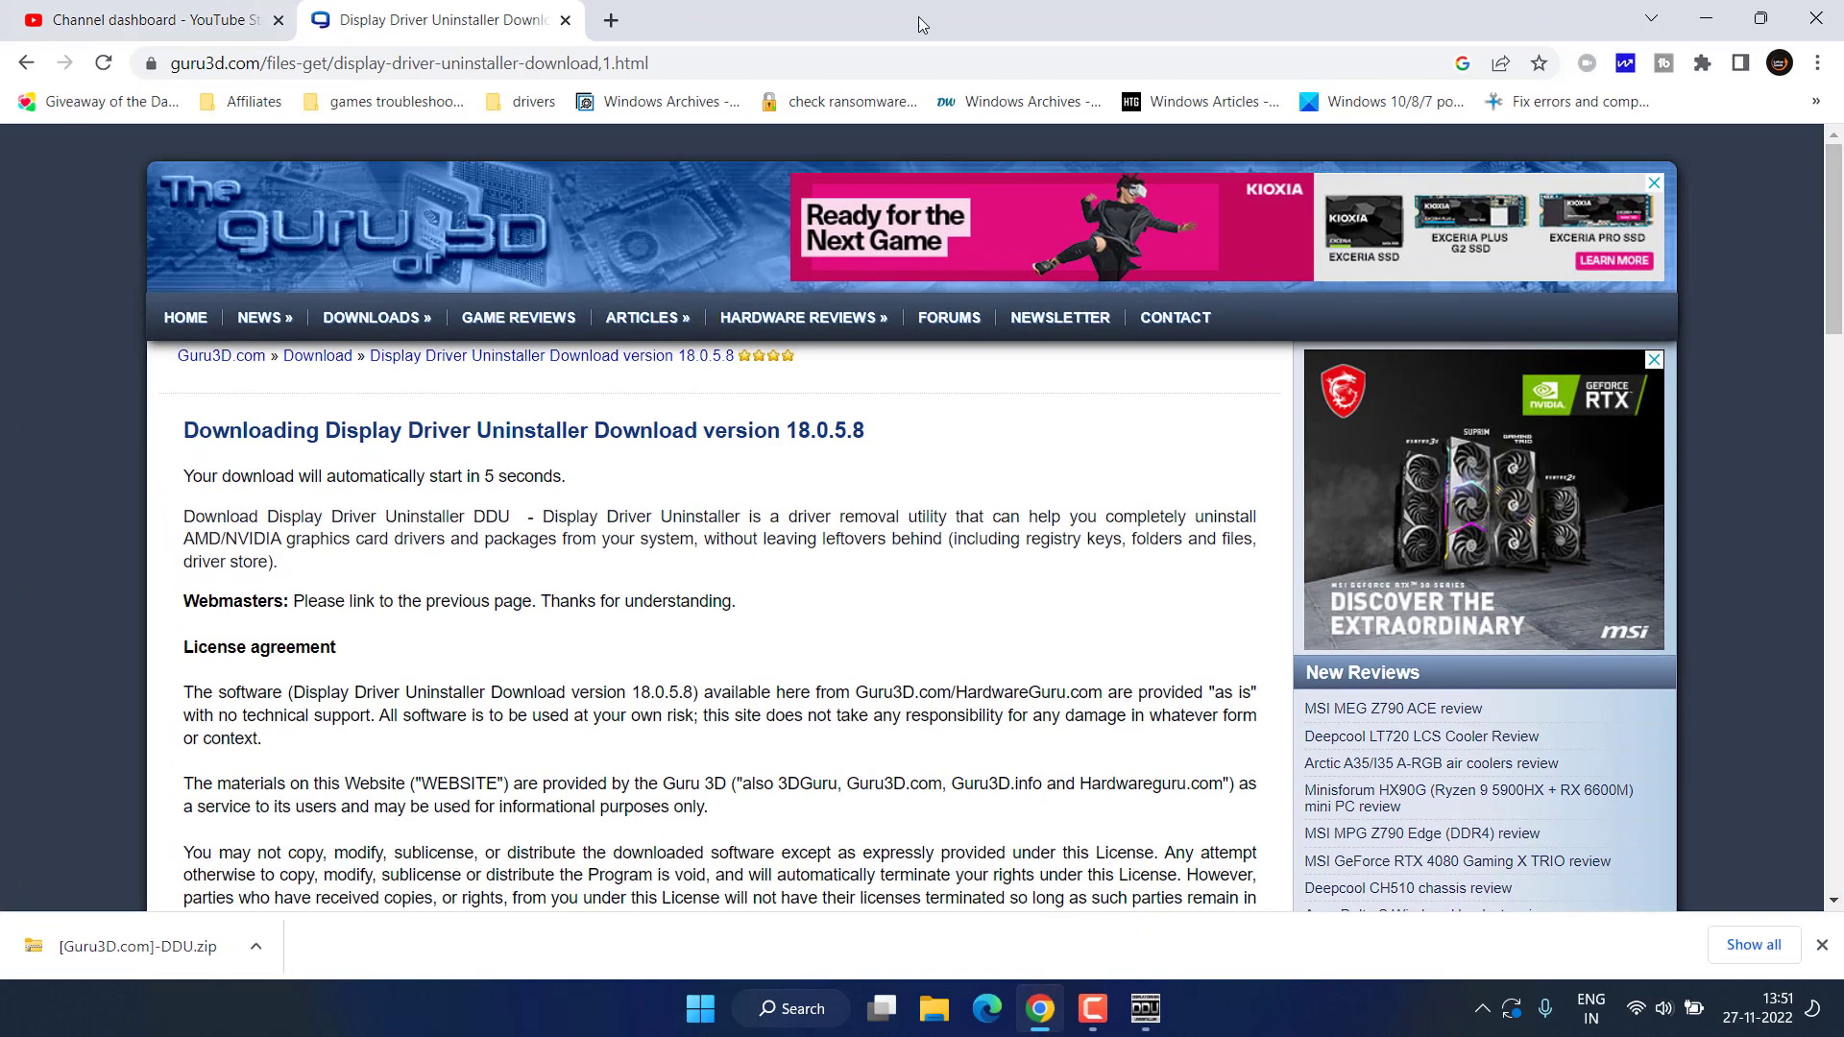
left_click(615, 18)
type("AMD.com/en/support")
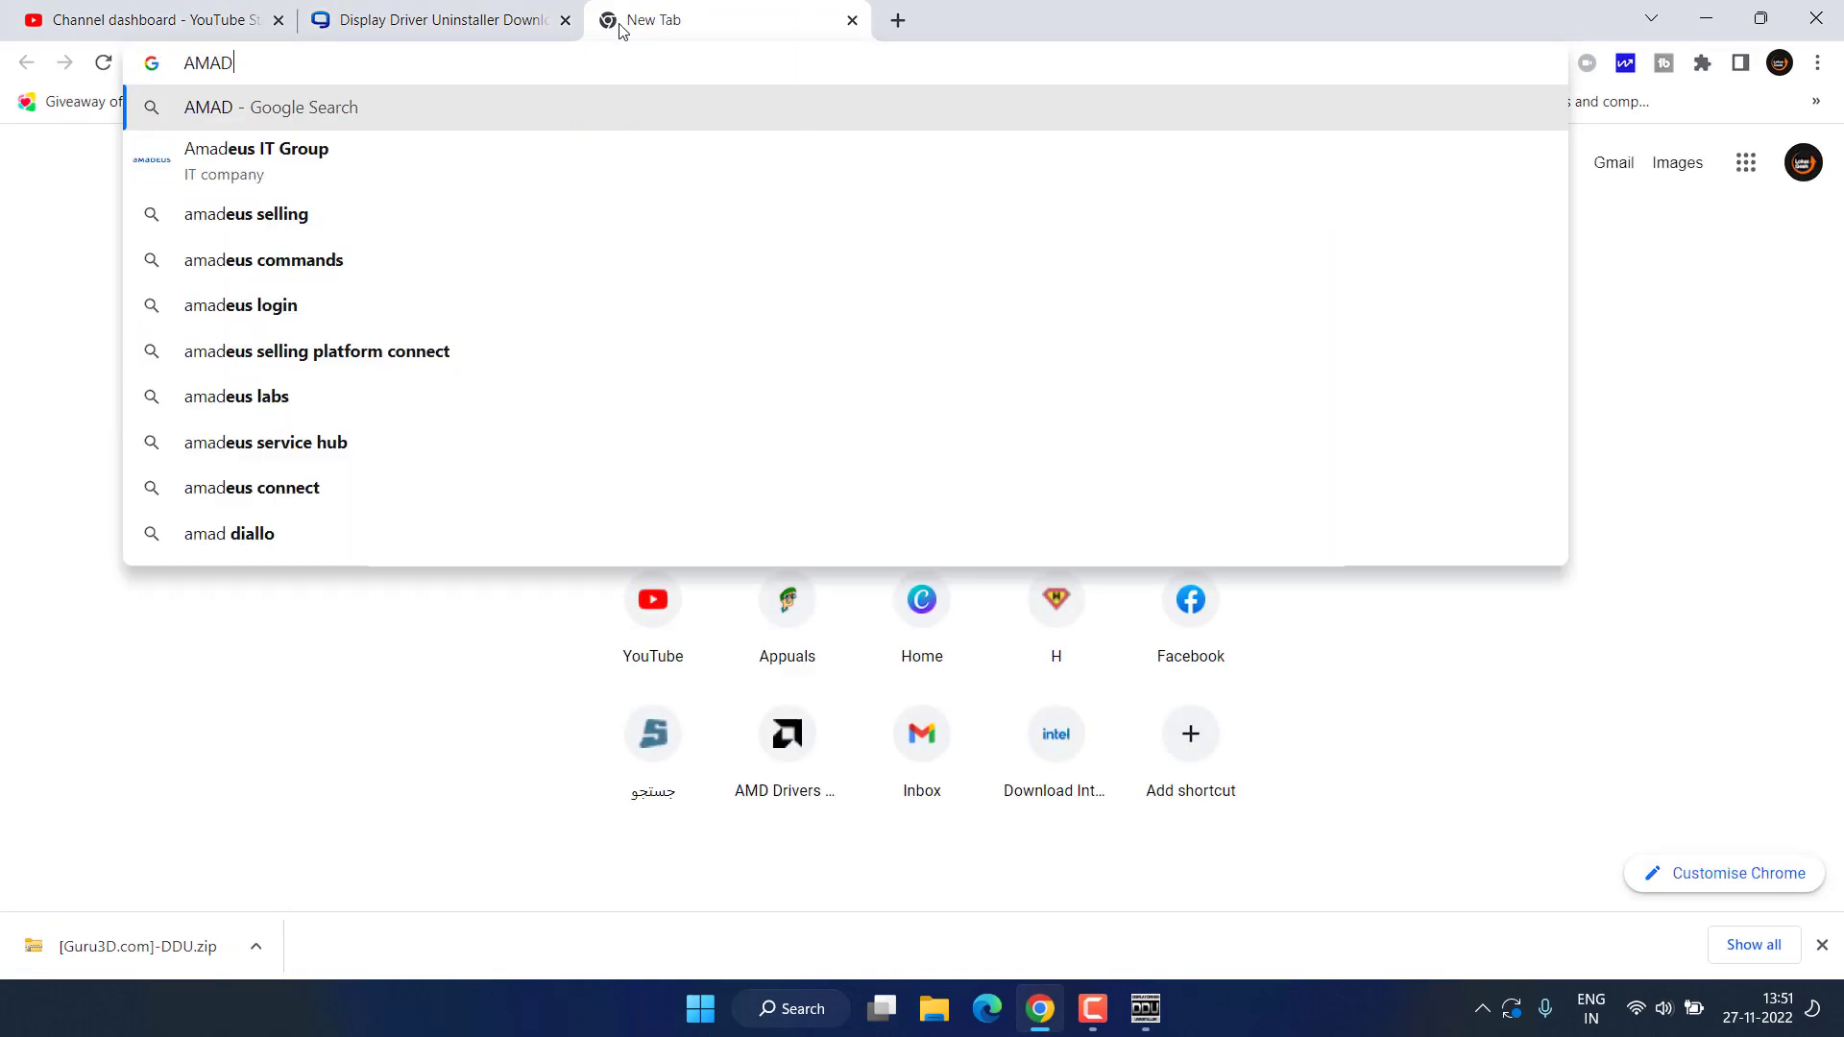
key("Return")
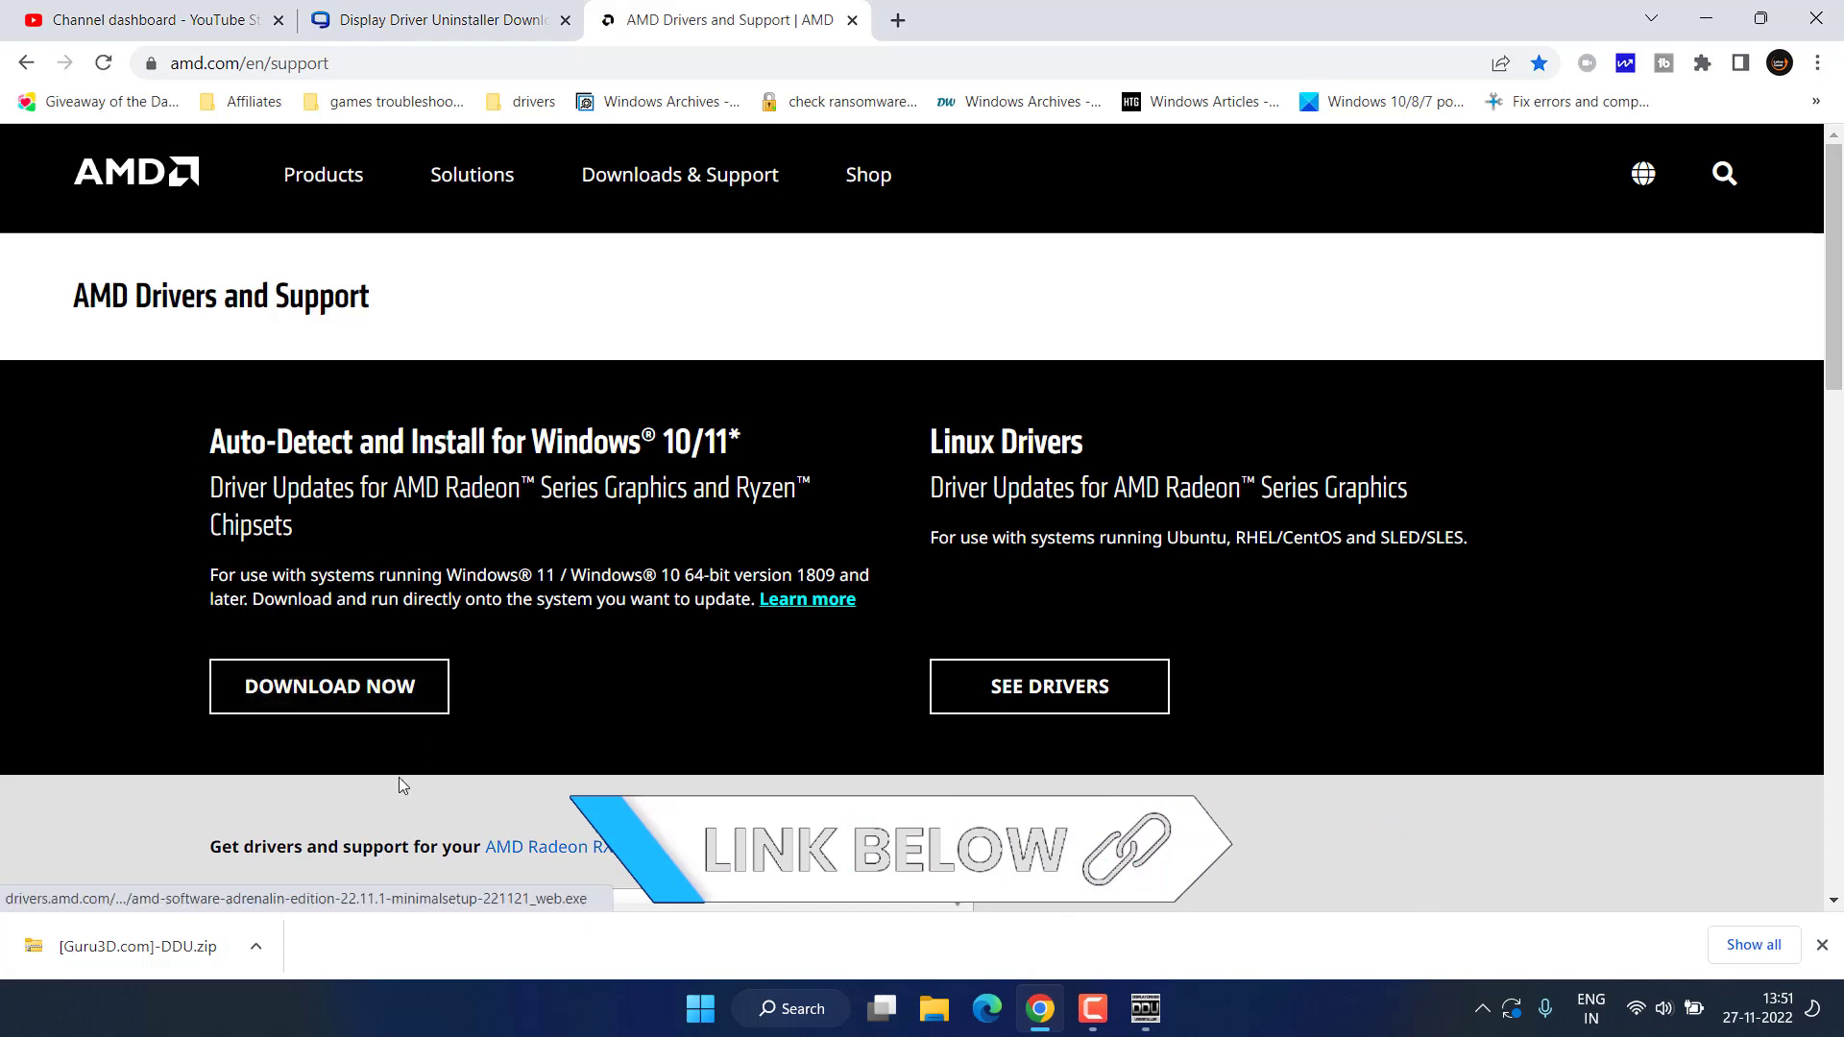
Step: Download the Windows 10/11 auto-detect Adrenalin installer and launch it
left_click(317, 690)
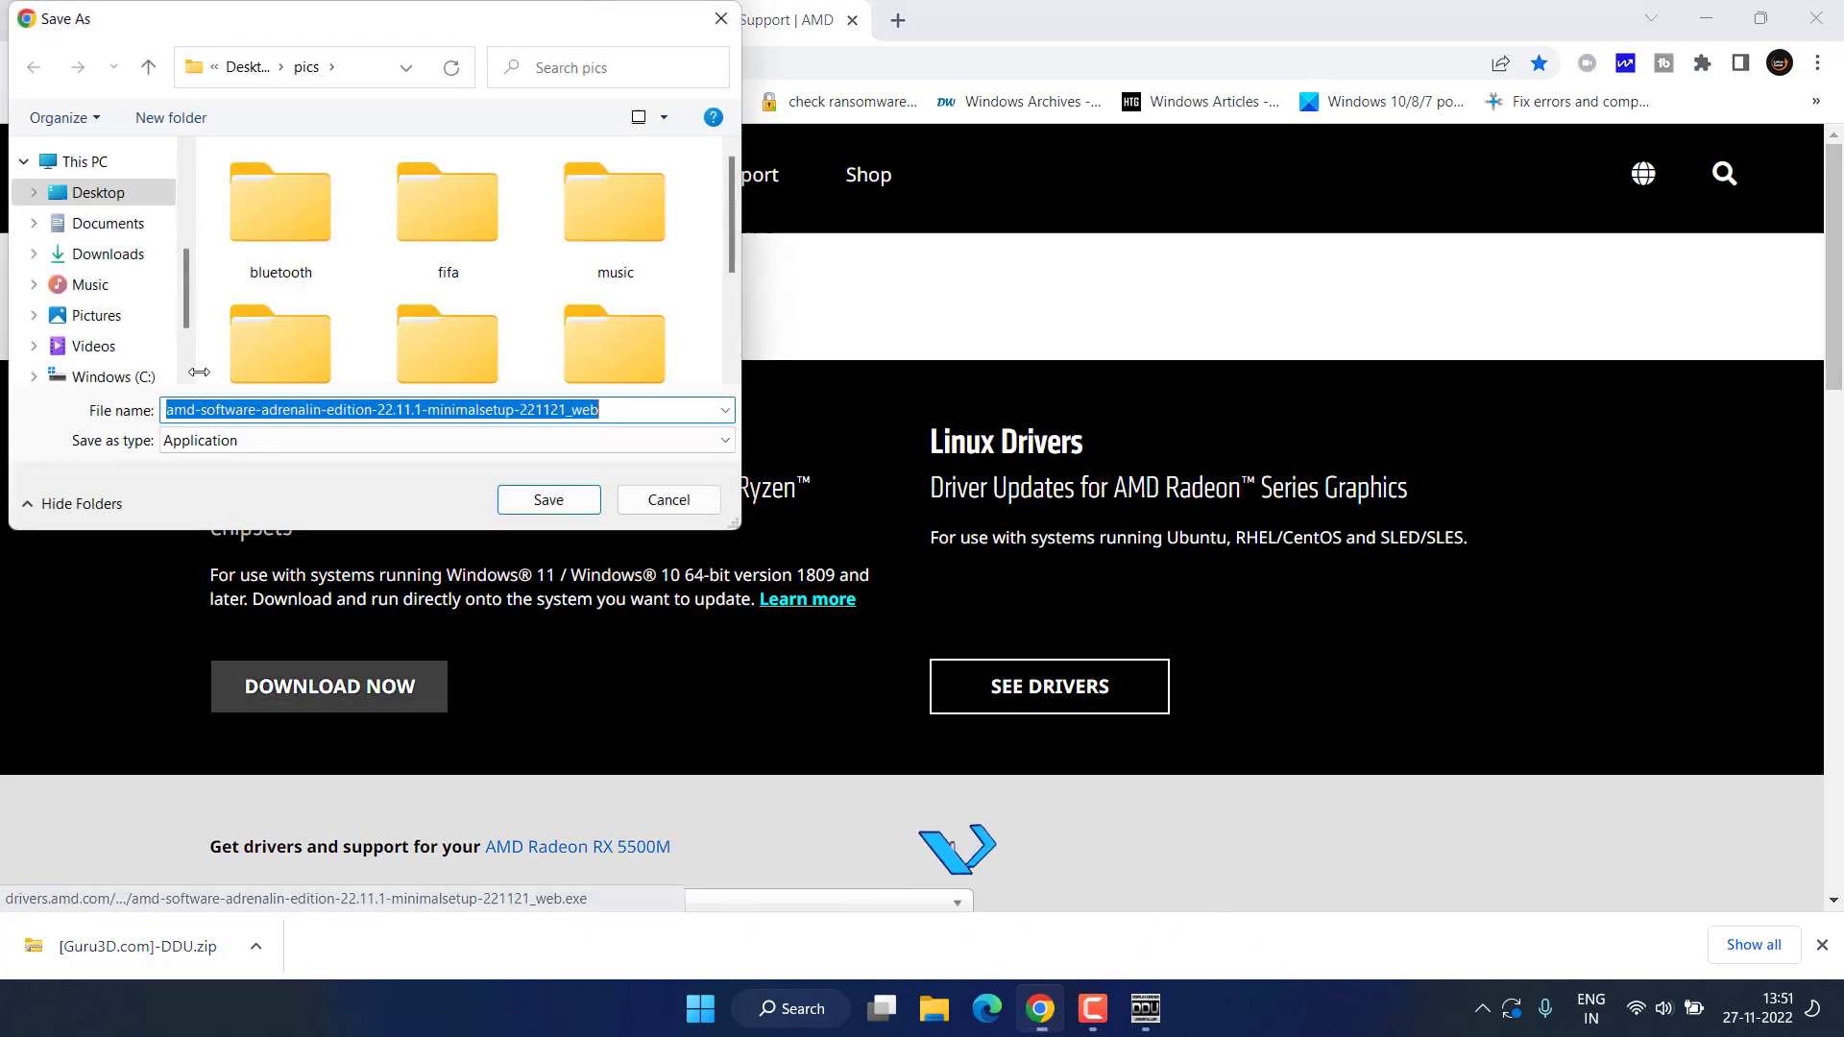
left_click(549, 500)
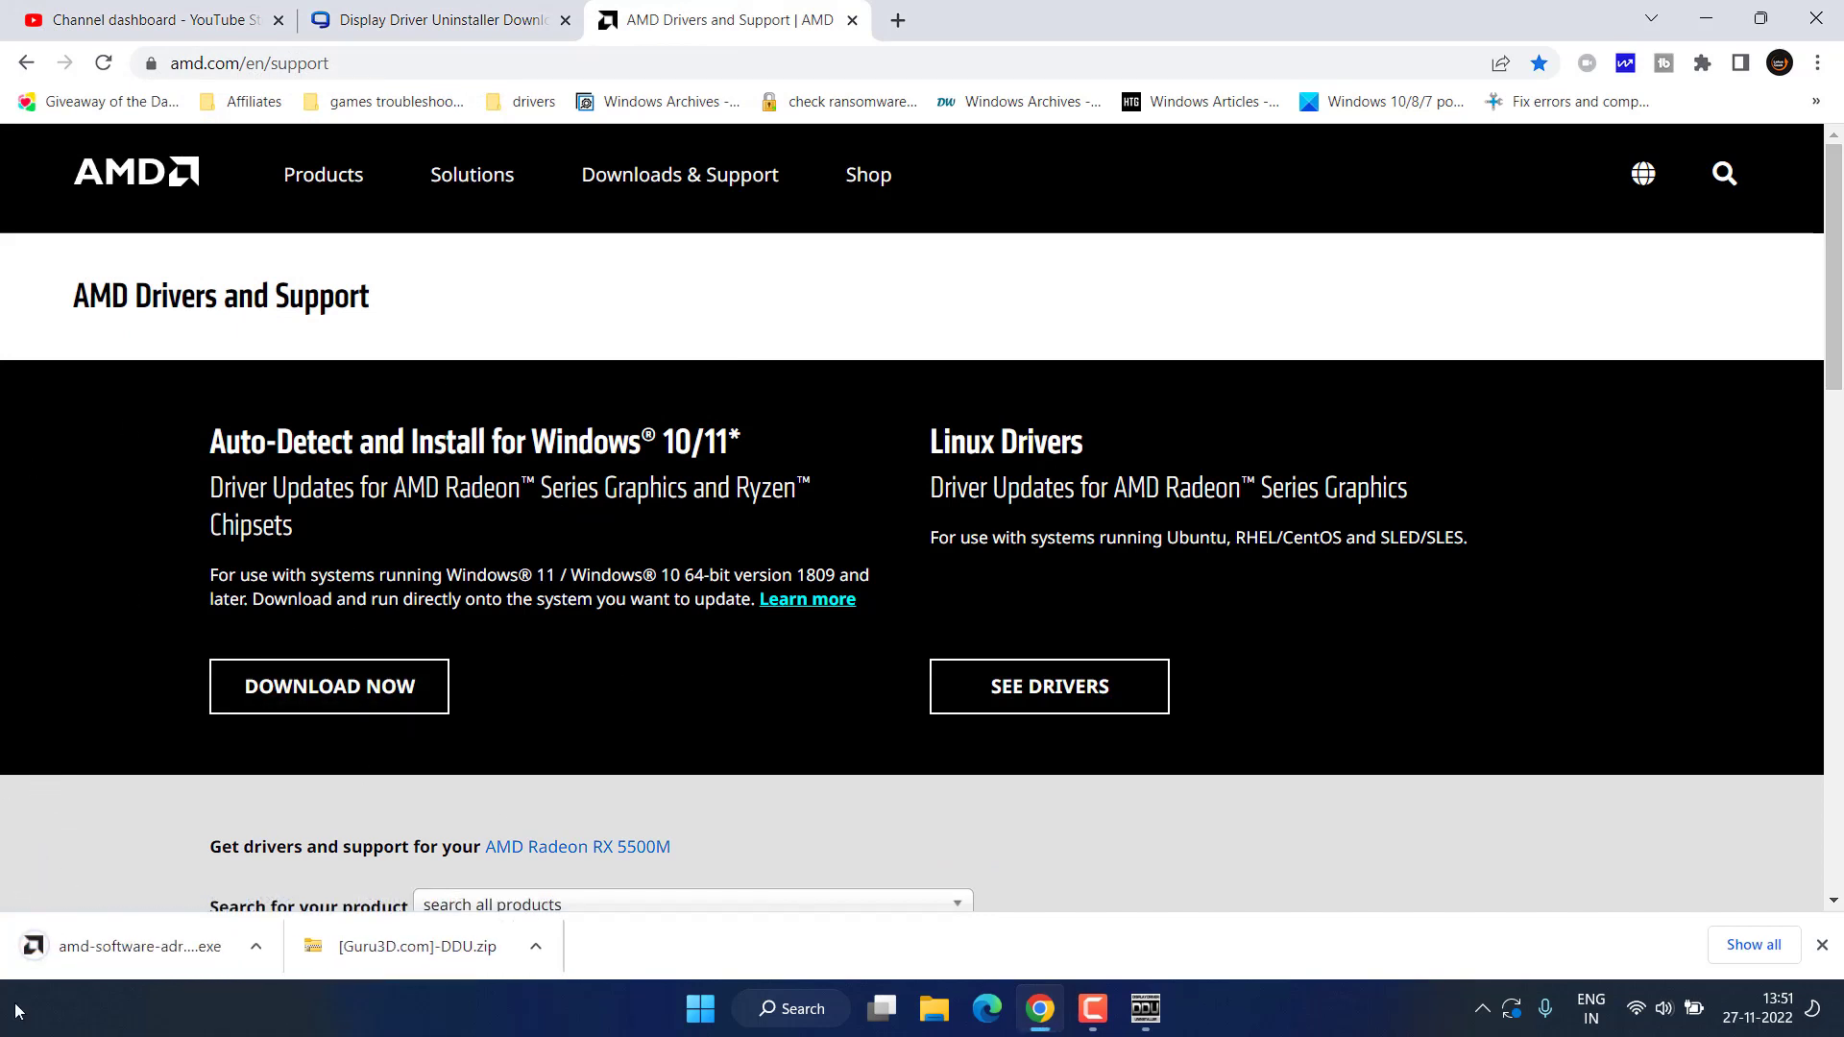
left_click(88, 954)
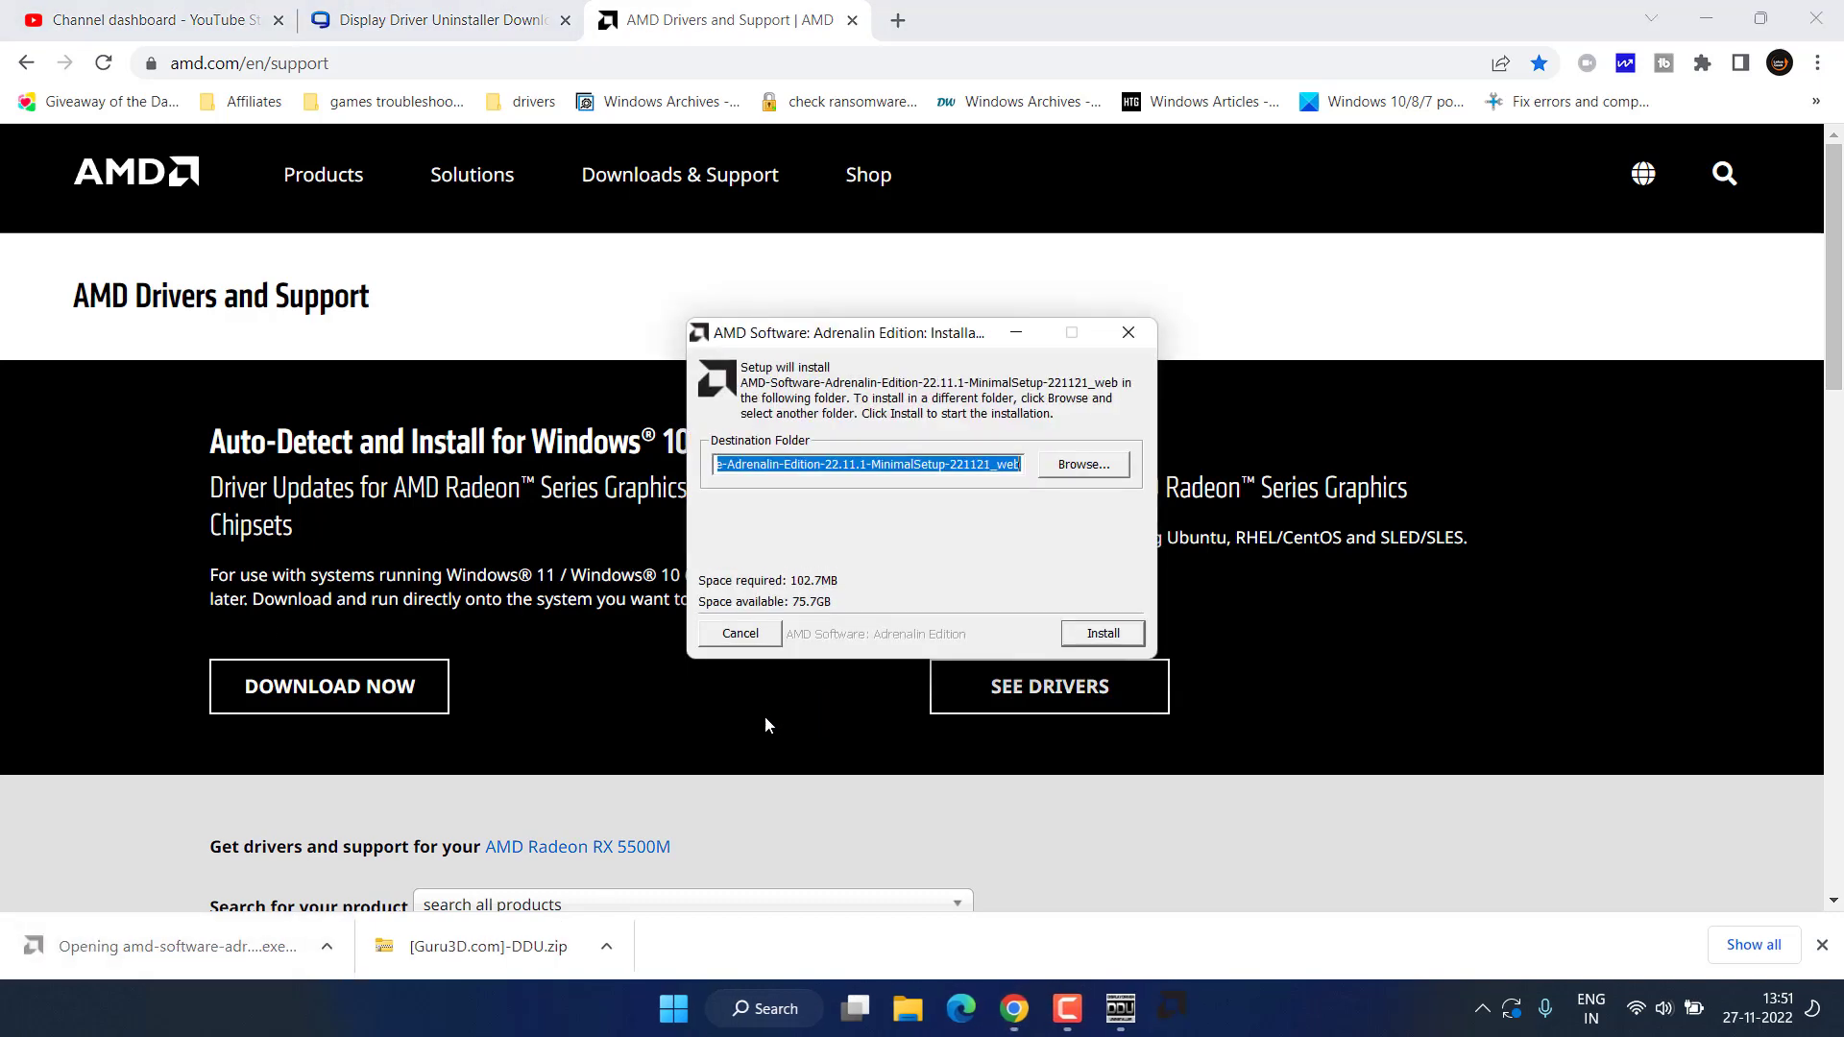
Step: Extract the AMD Software Installer files, then cancel and quit the installation
left_click(1711, 17)
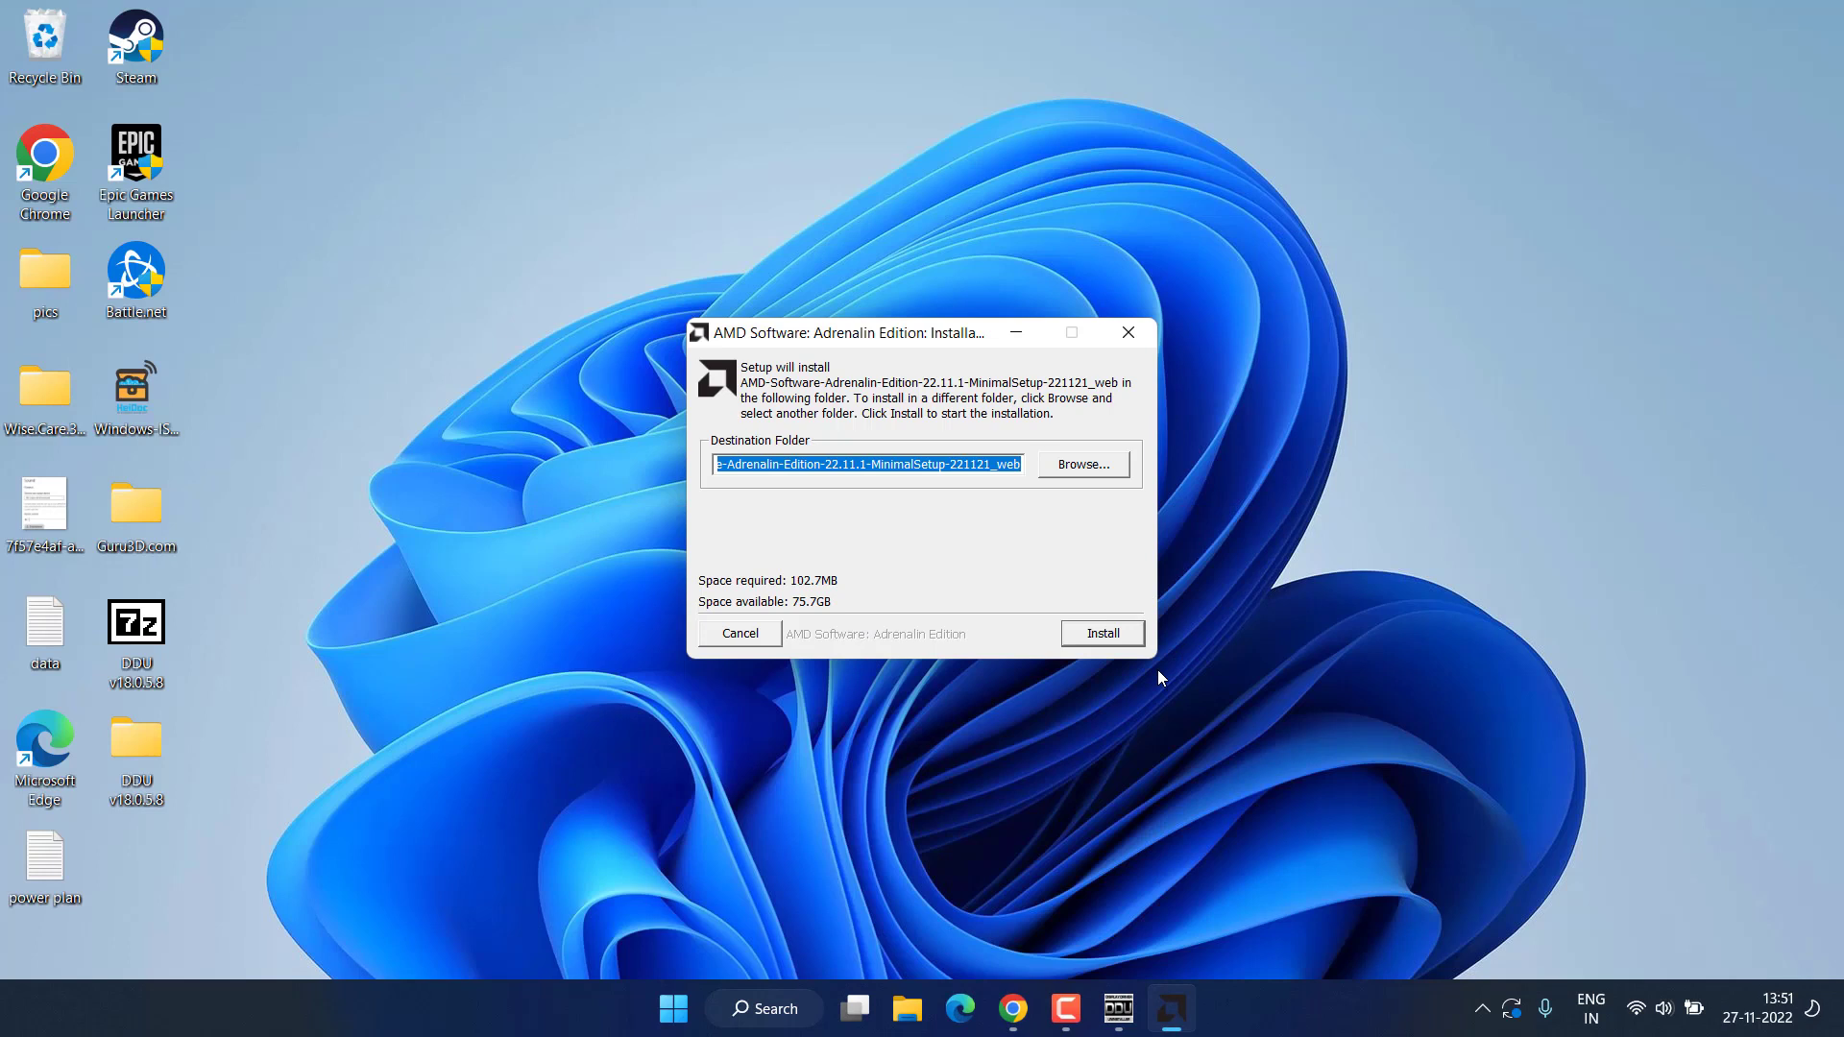
left_click(1114, 630)
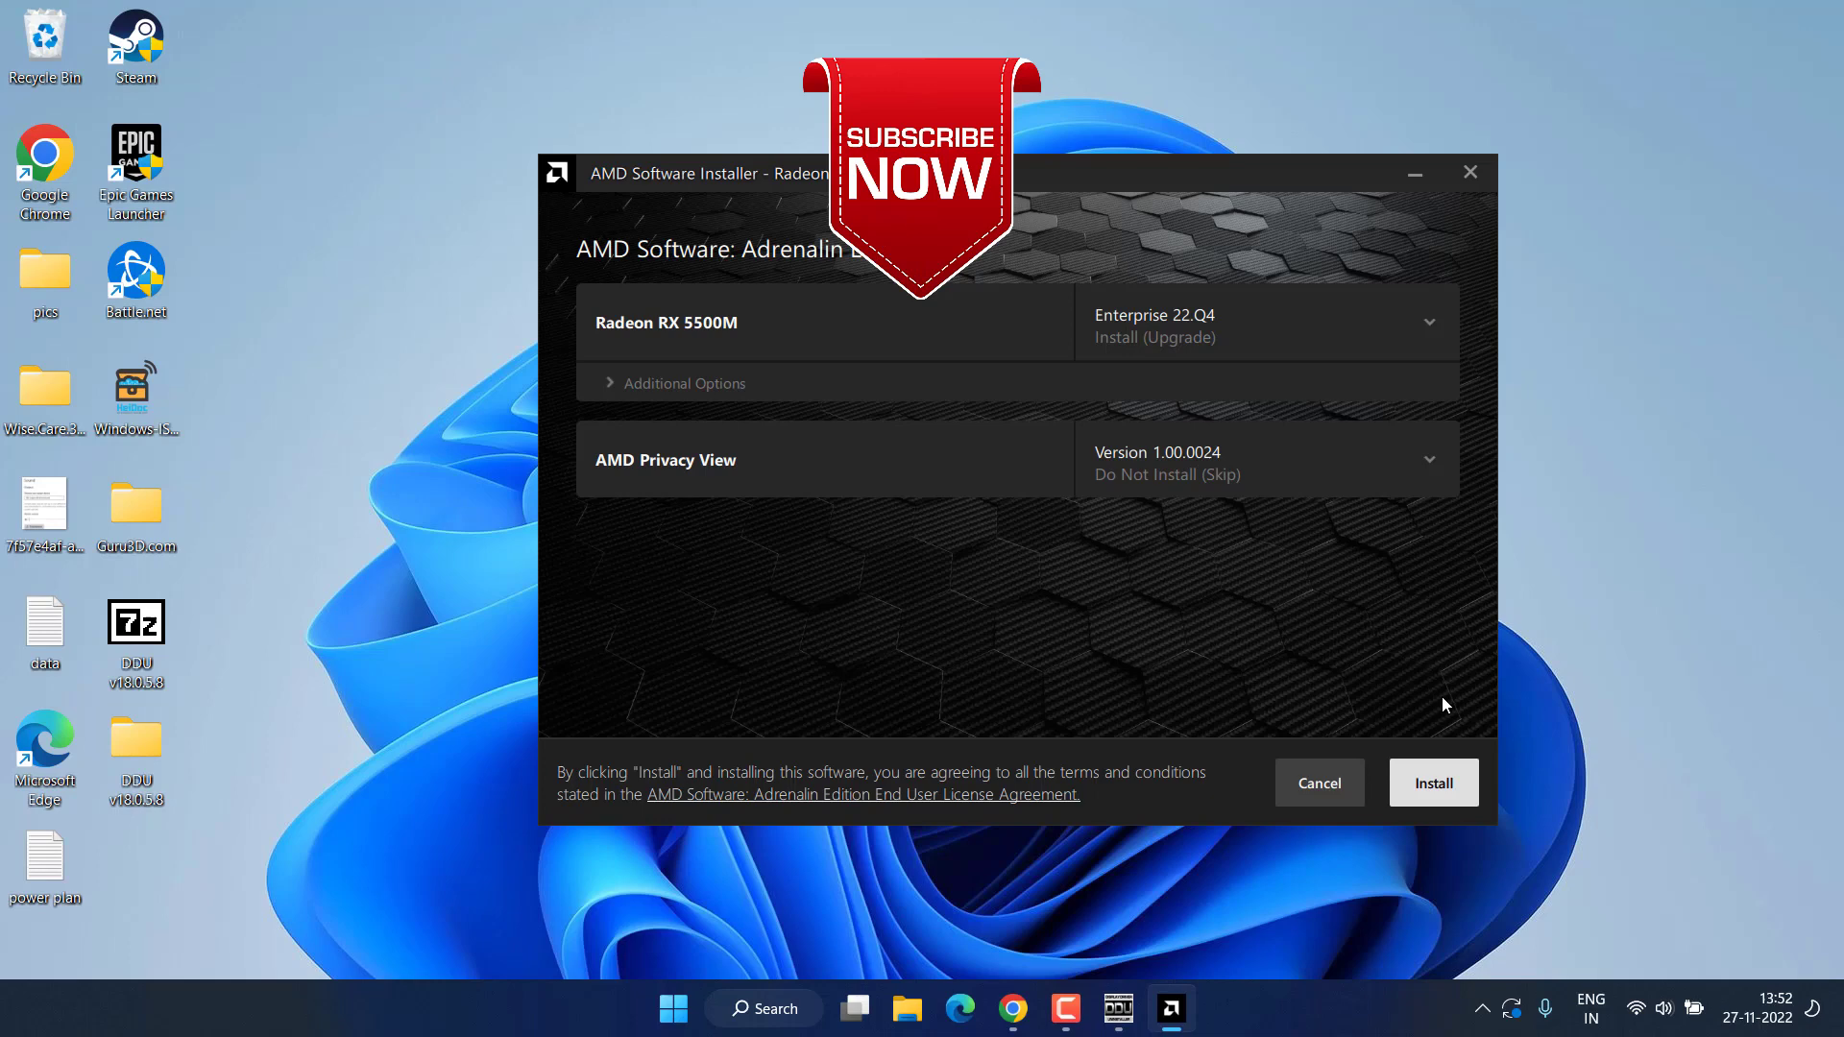
left_click(1332, 783)
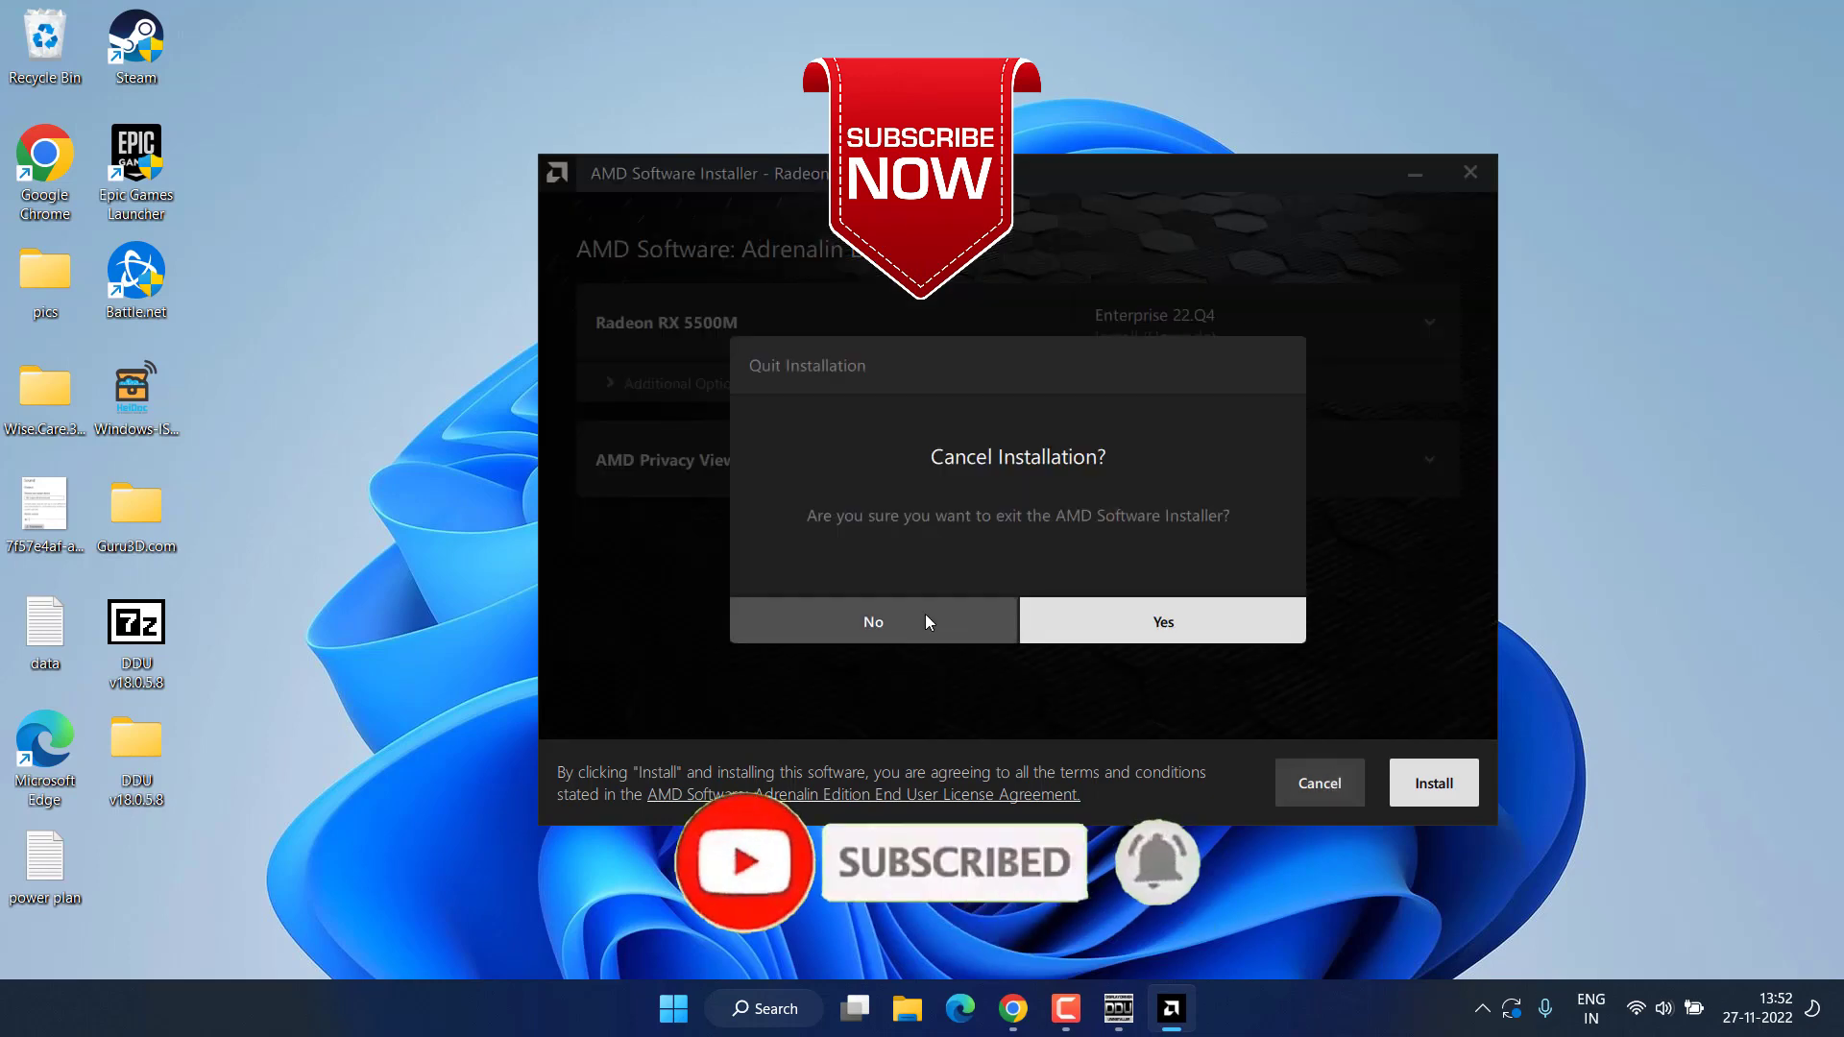
left_click(1235, 622)
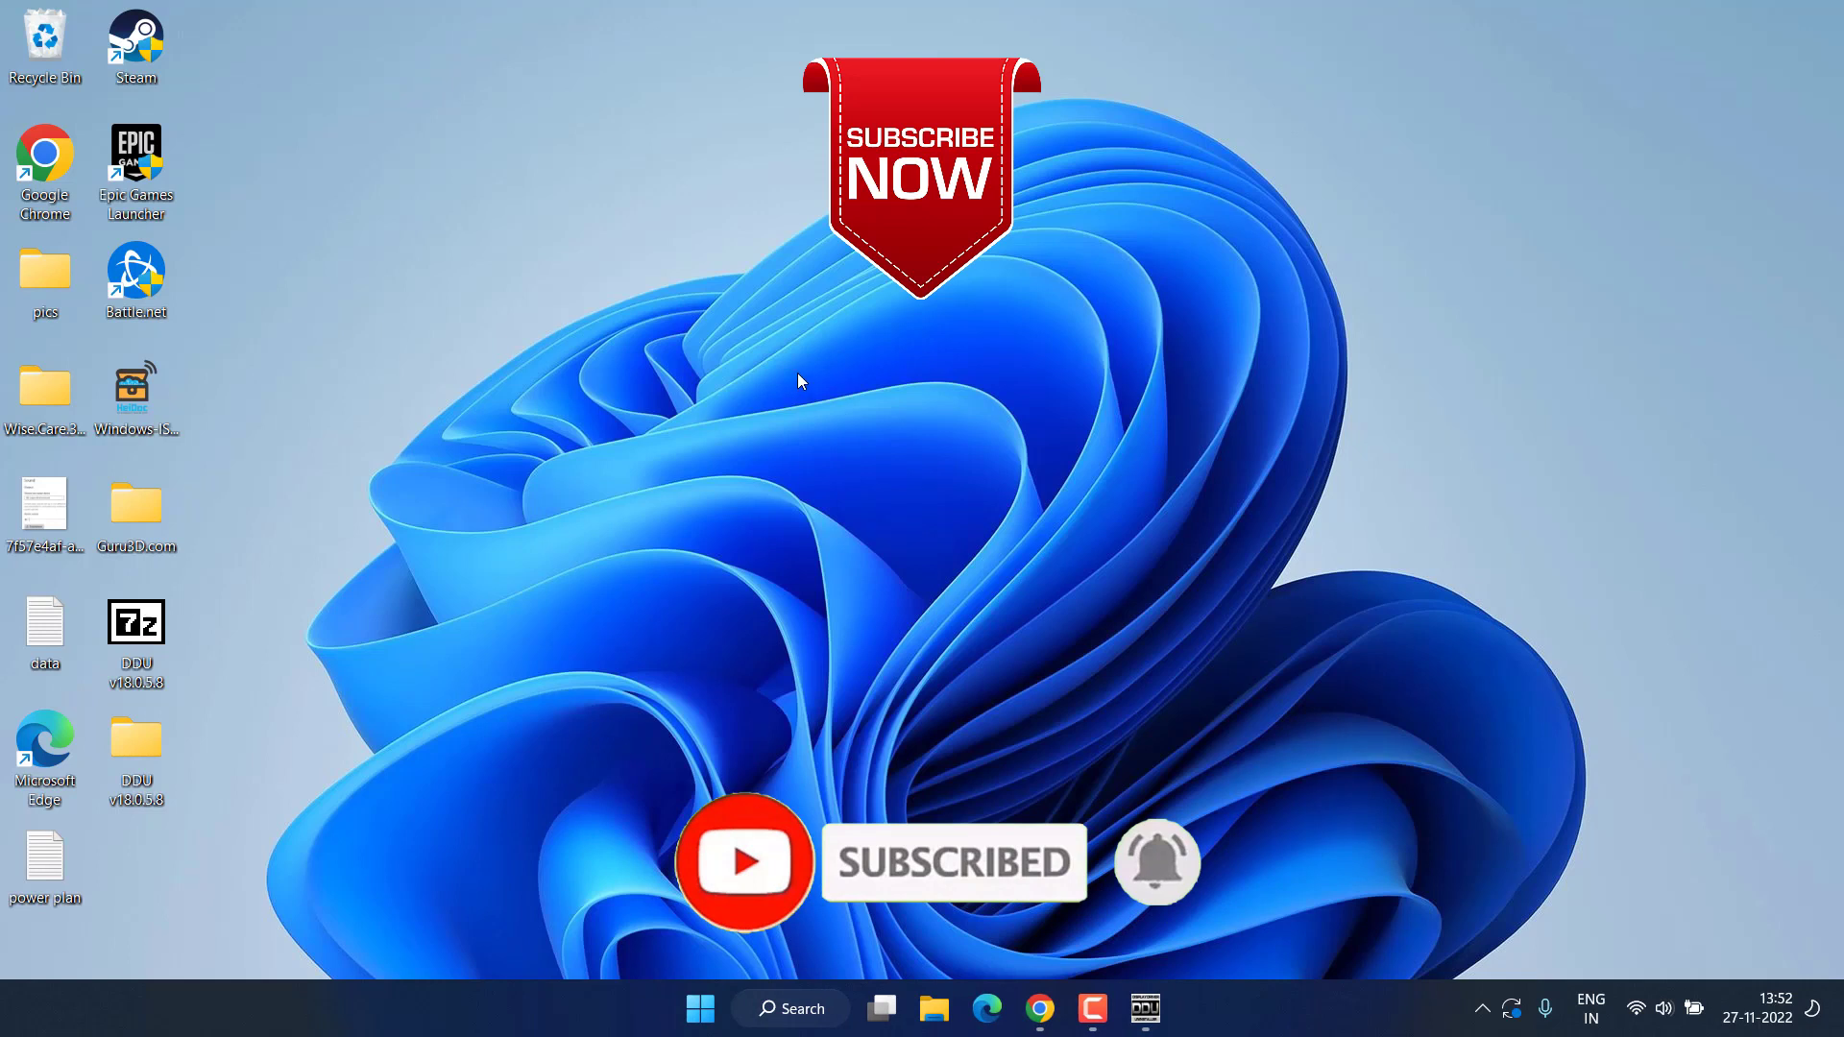